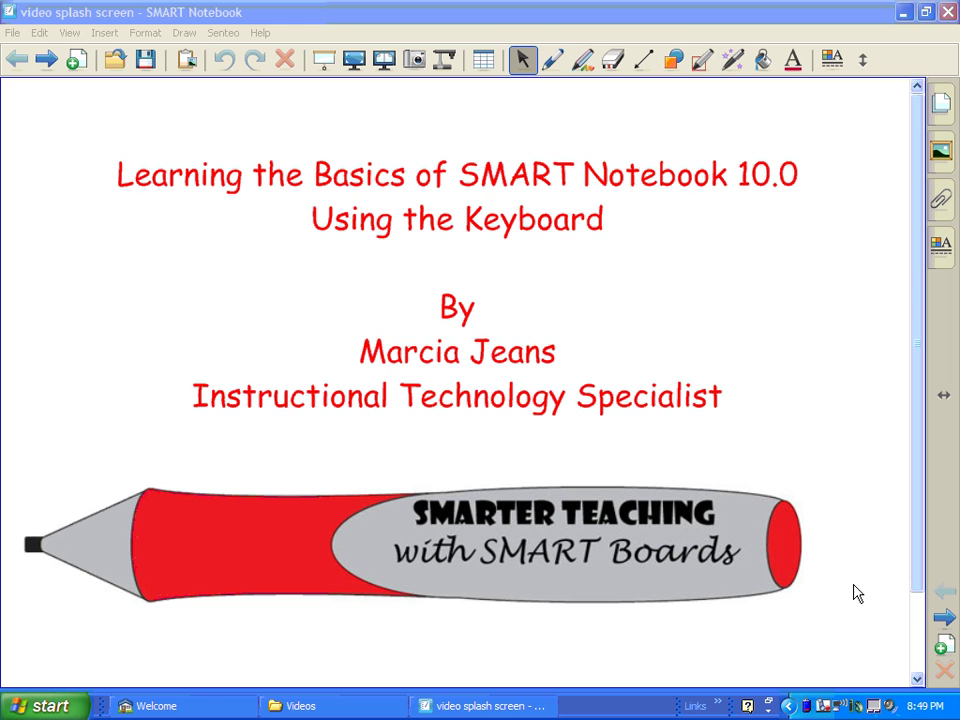
# Add a new blank page after the title page
pyautogui.click(942, 618)
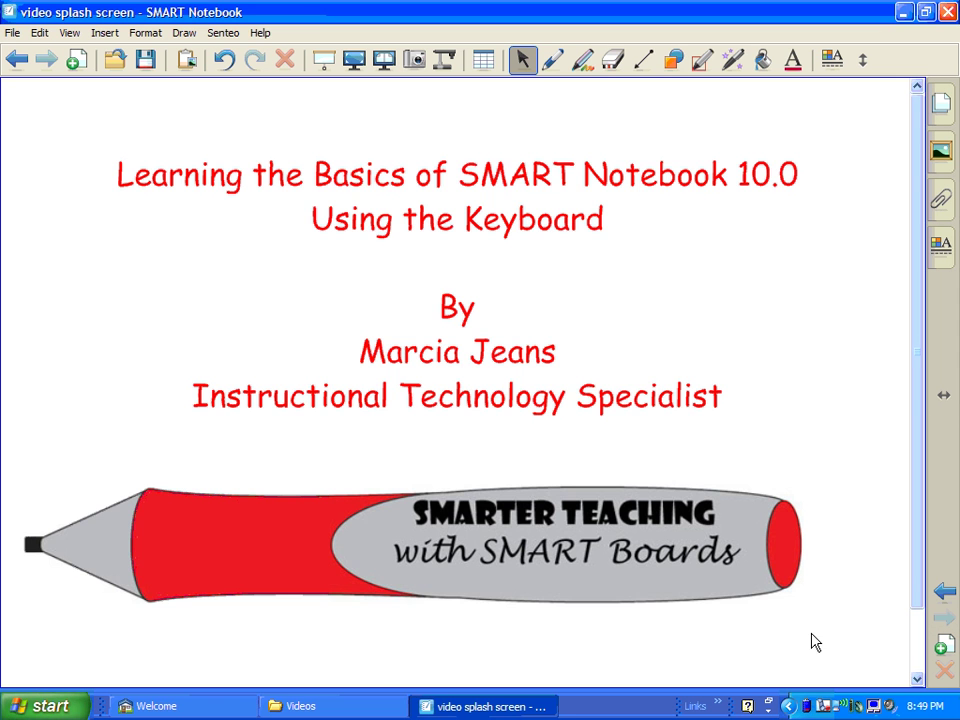
# Open the on-screen Keyboard from the Welcome window's Tools list and move it up and left
pyautogui.click(246, 709)
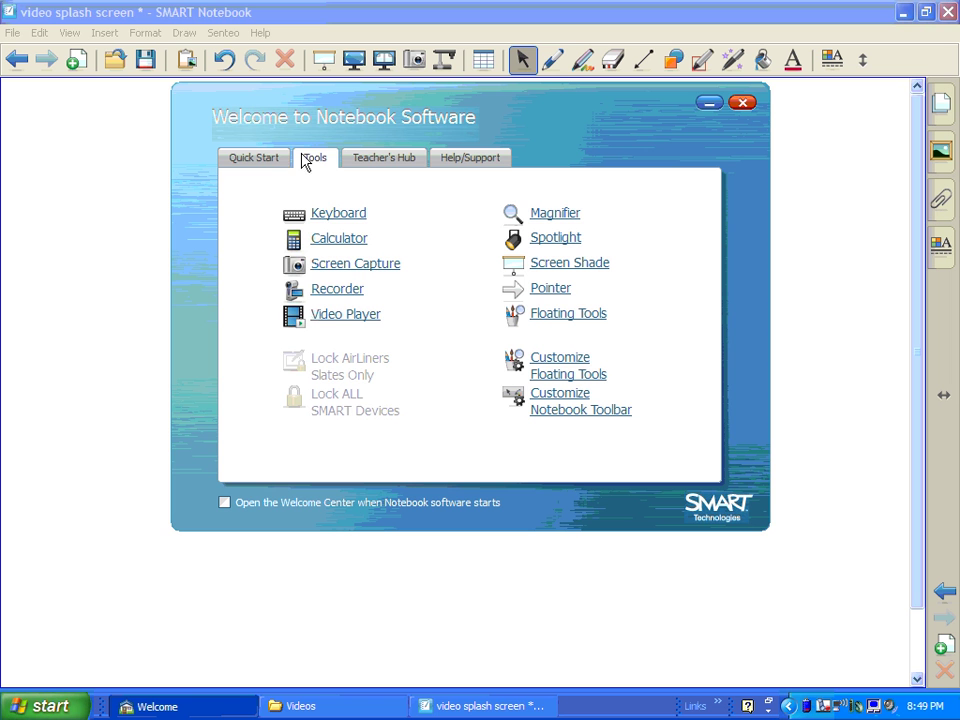
pyautogui.click(325, 215)
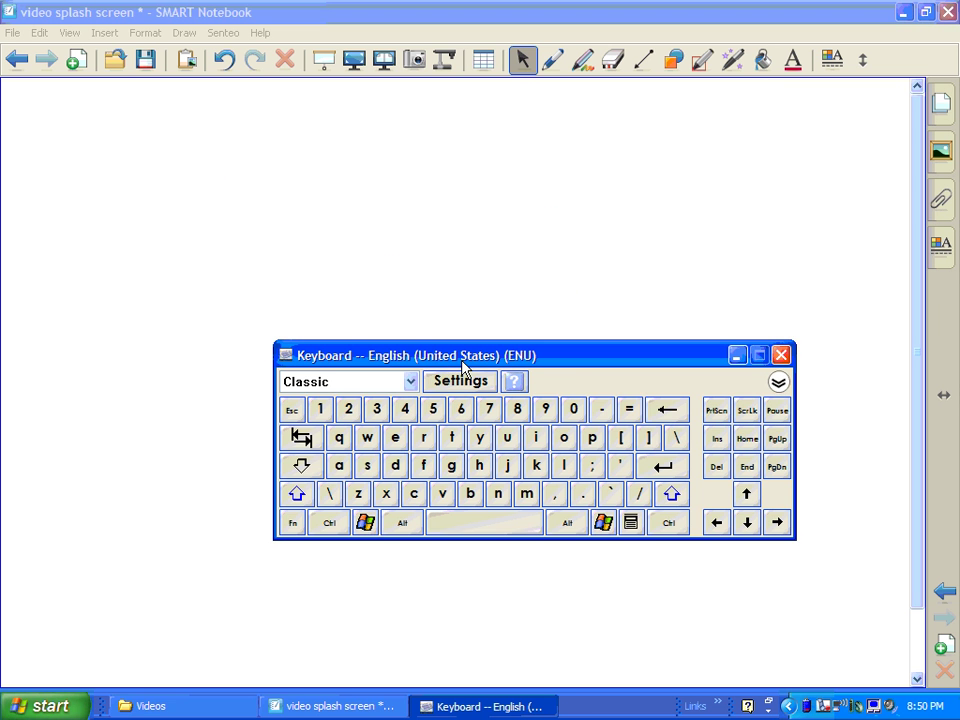
pyautogui.moveTo(462, 368); pyautogui.dragTo(391, 306)
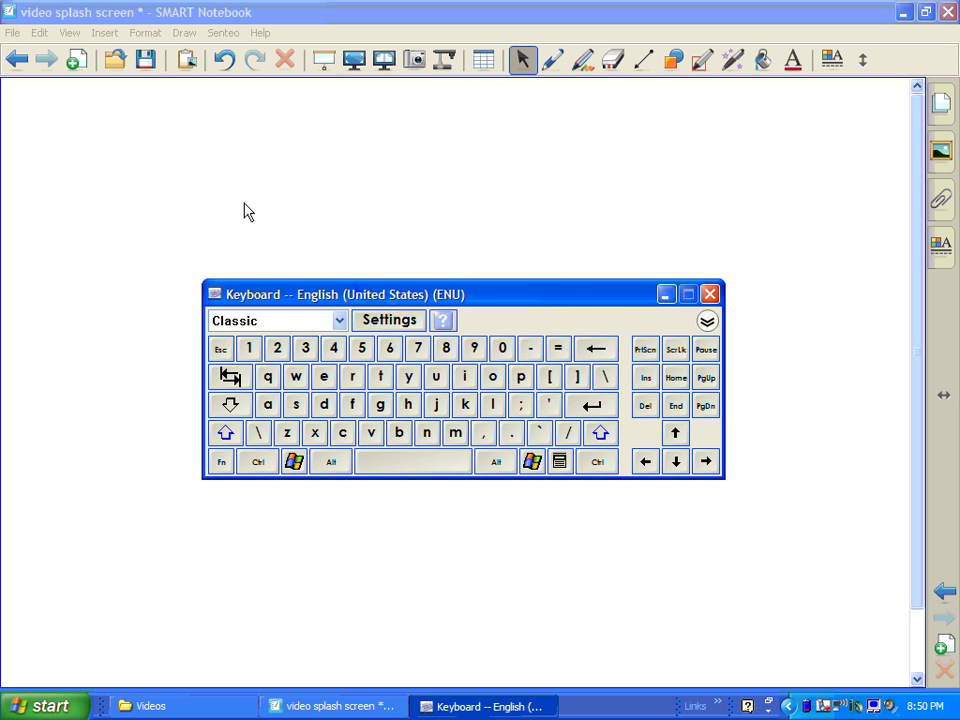
# Type the red word 'type' followed by a space on the blank page
pyautogui.click(276, 212)
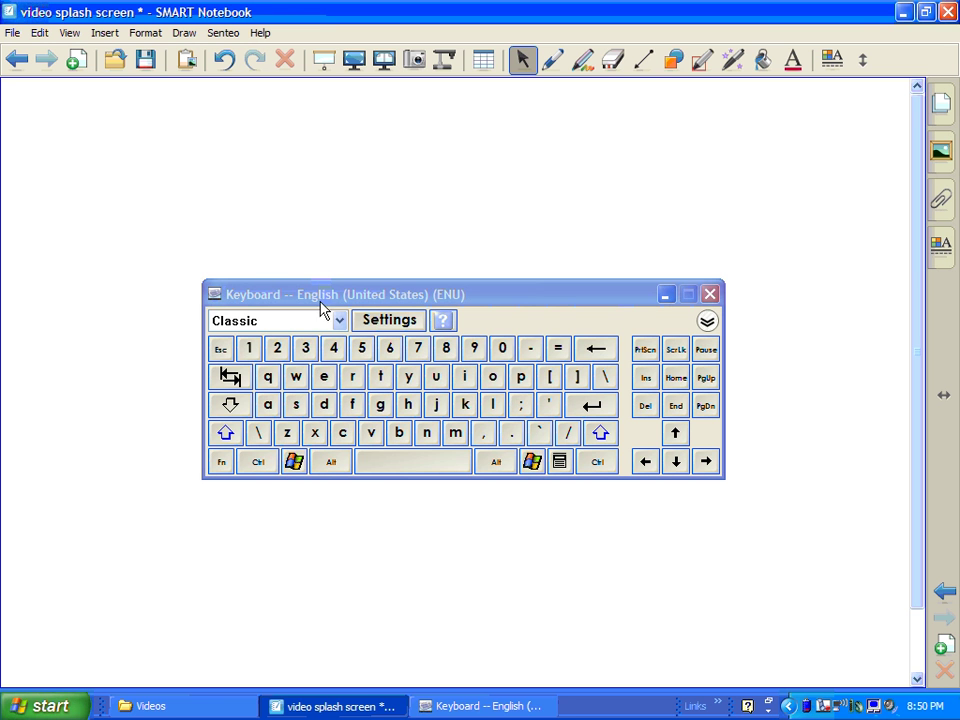
pyautogui.click(381, 385)
pyautogui.click(409, 379)
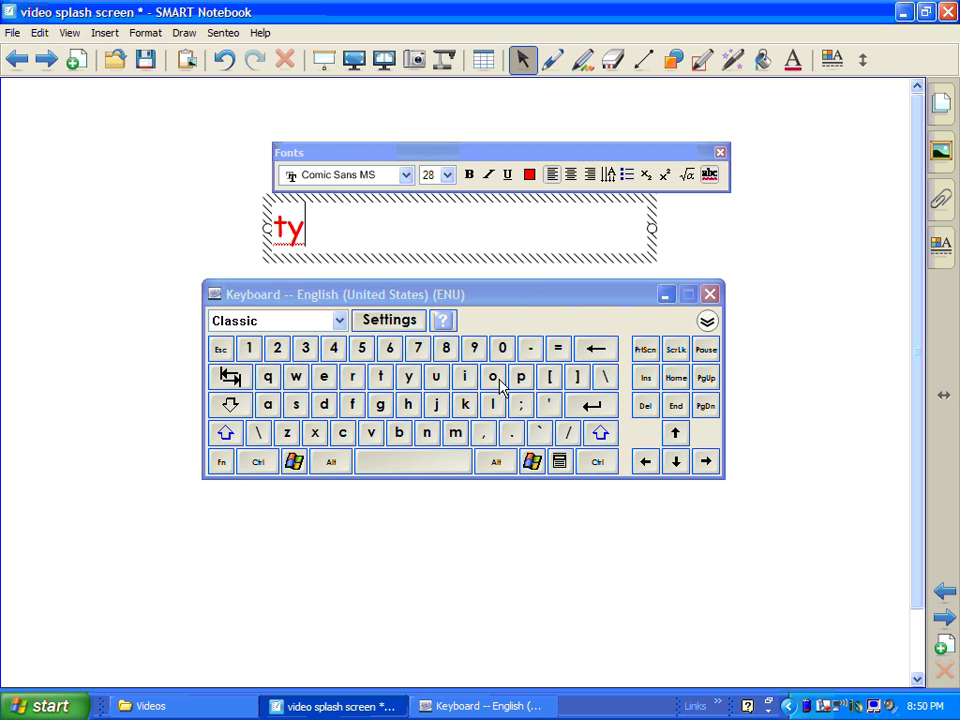
pyautogui.click(521, 385)
pyautogui.click(325, 377)
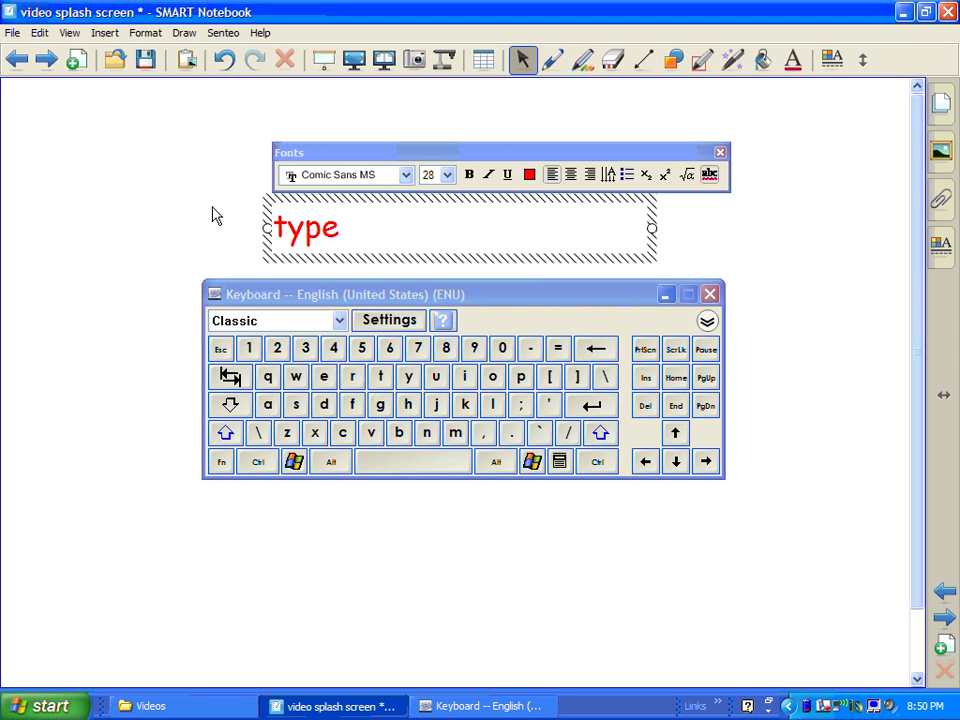
pyautogui.click(392, 462)
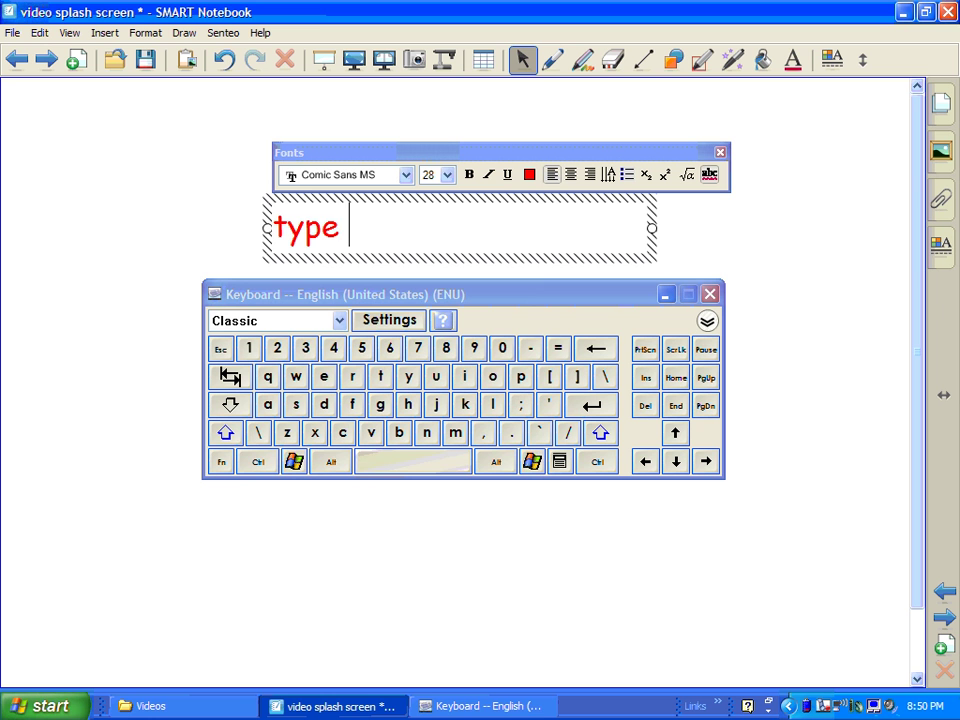
# Add a capitalised 'Type', correcting a doubled p, and finish the text
pyautogui.click(228, 436)
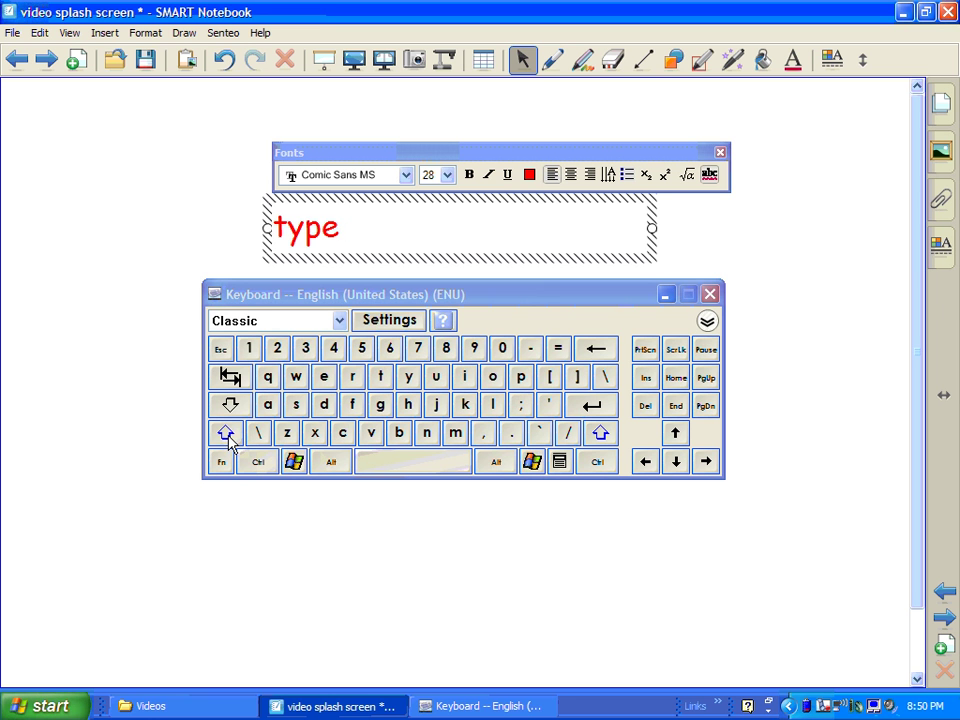
pyautogui.click(380, 376)
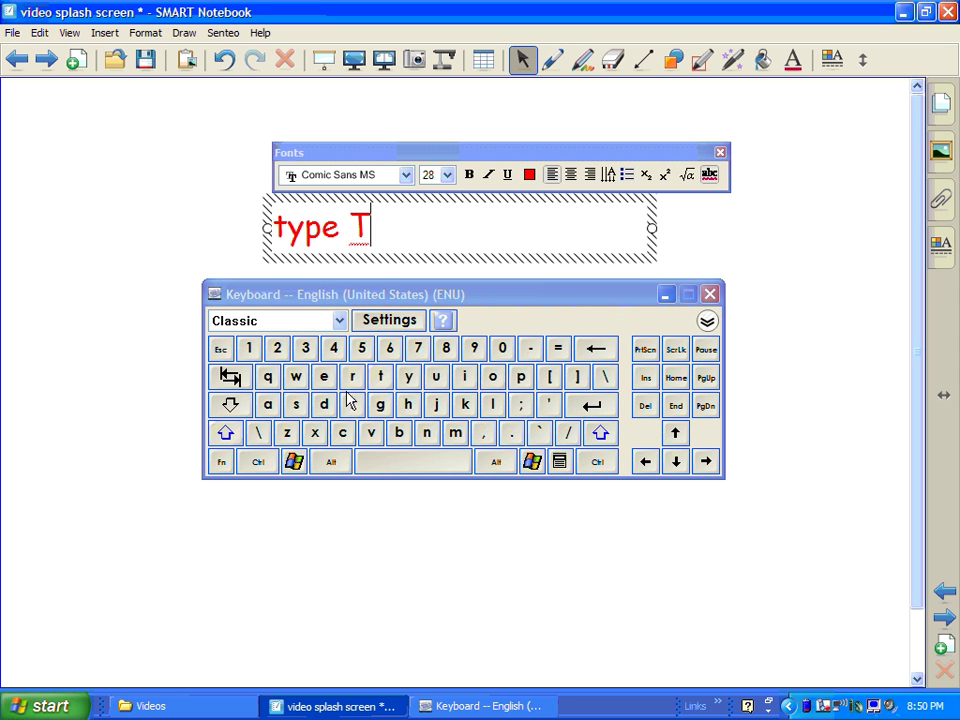
pyautogui.click(408, 377)
pyautogui.click(520, 377)
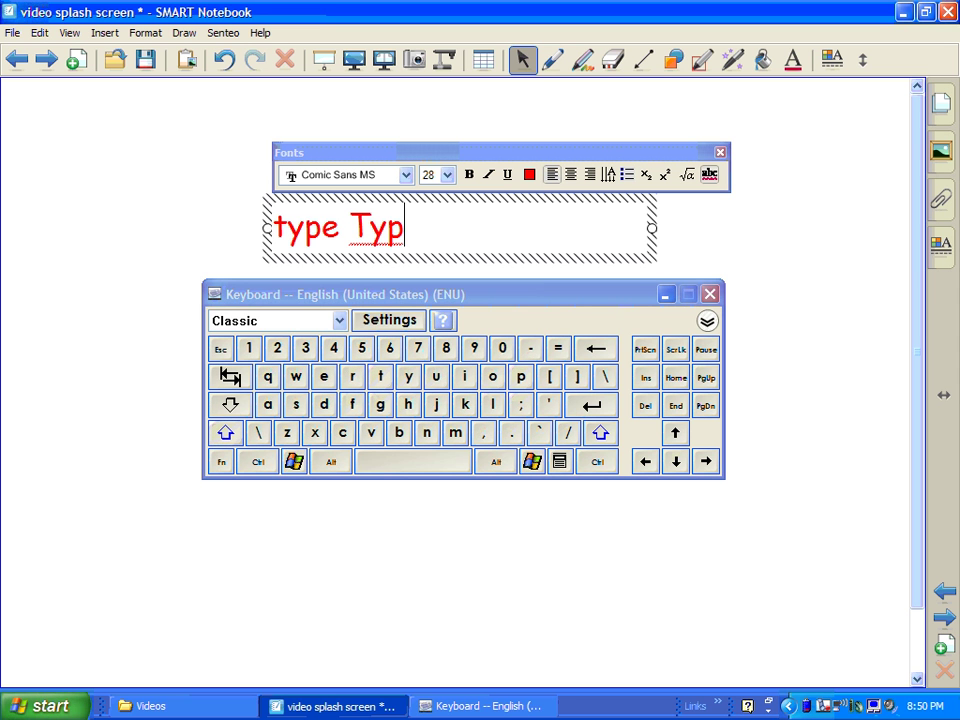
pyautogui.click(520, 377)
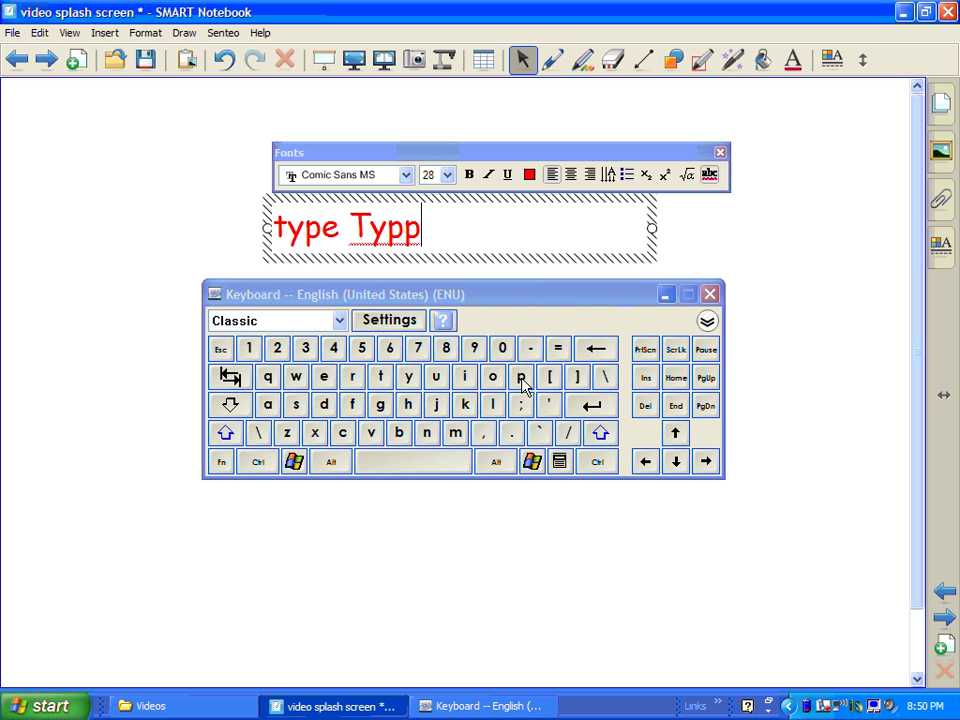
pyautogui.click(594, 348)
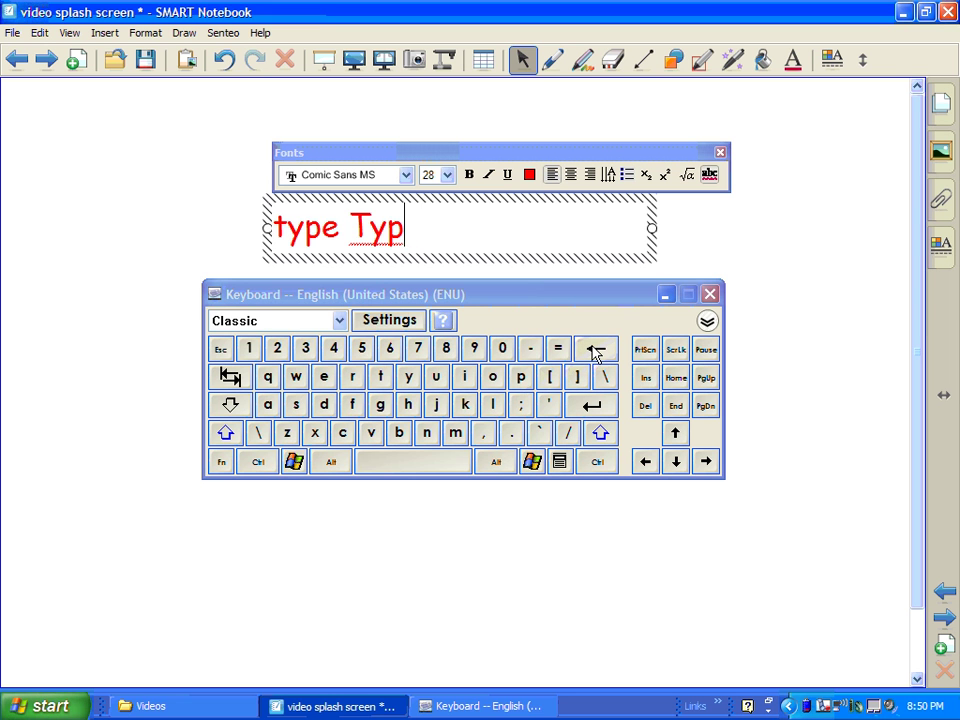
pyautogui.click(325, 374)
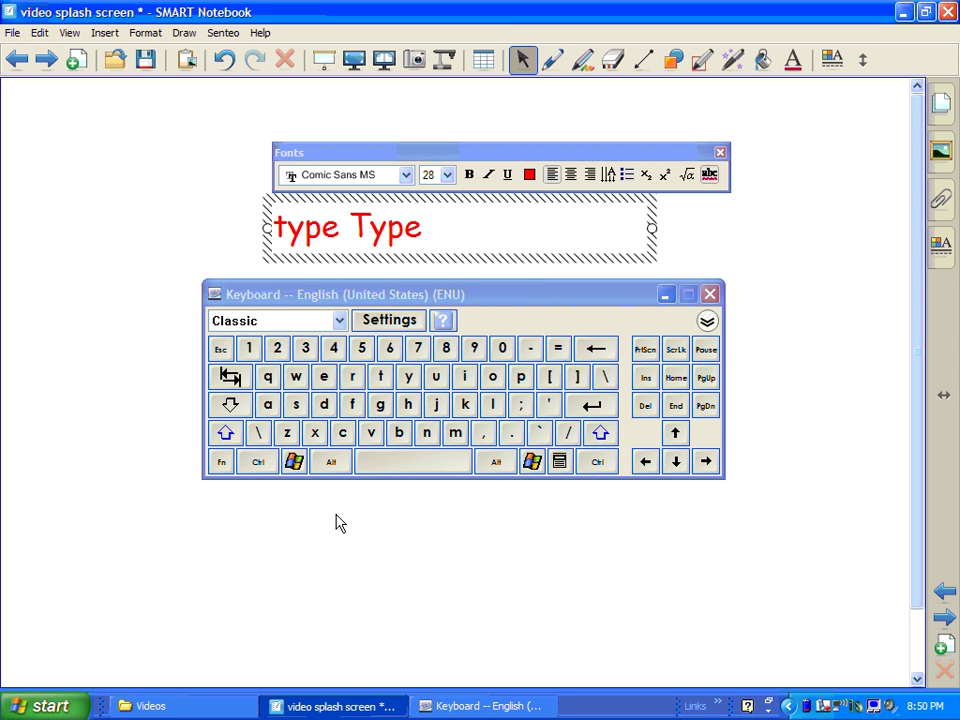
pyautogui.click(120, 454)
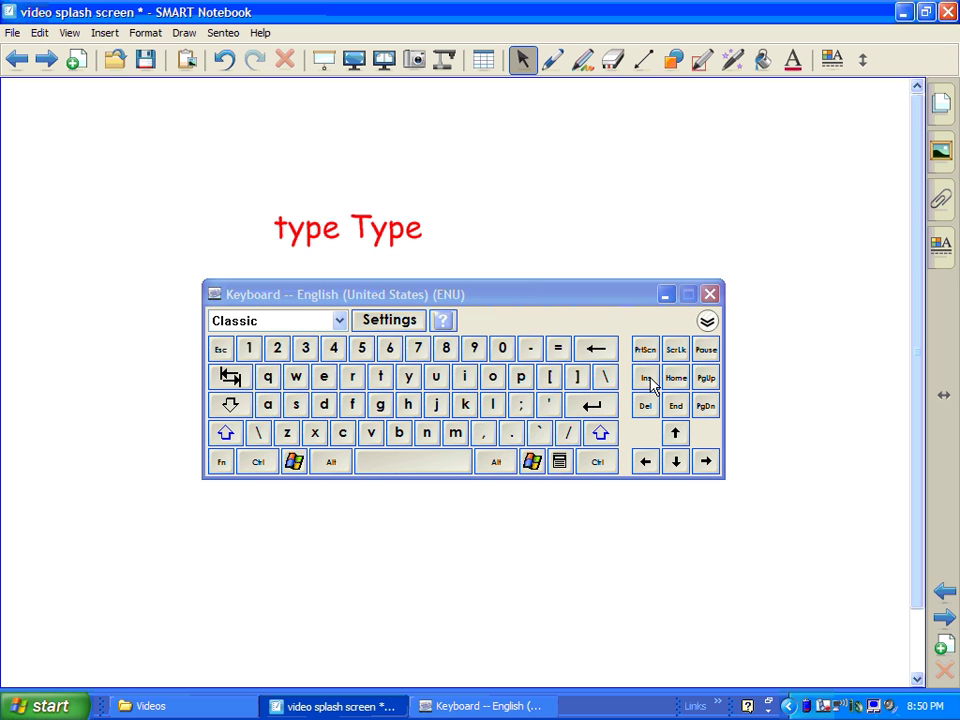
# Compose 'type' in the keyboard's text bar, send it, and drag it to the upper left
pyautogui.click(708, 322)
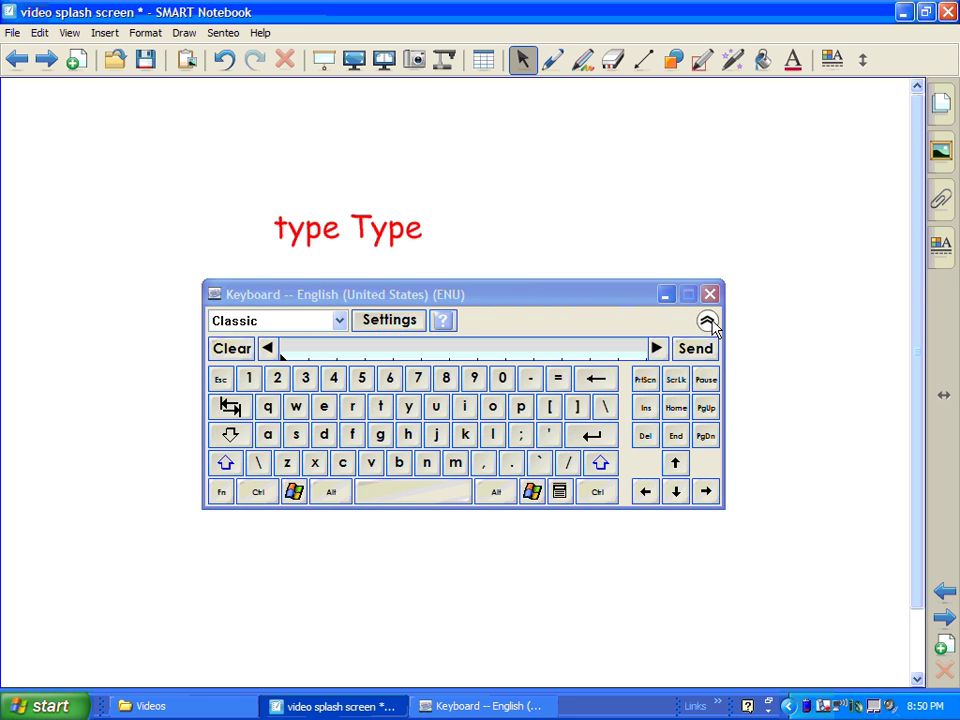
pyautogui.click(381, 406)
pyautogui.click(408, 406)
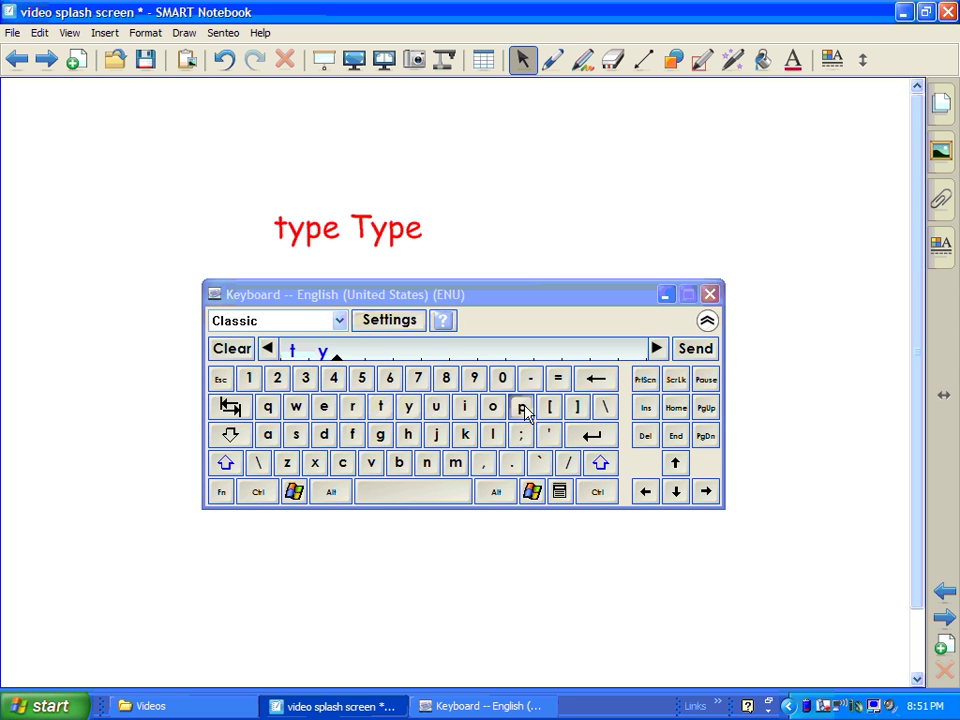
pyautogui.click(522, 410)
pyautogui.click(323, 406)
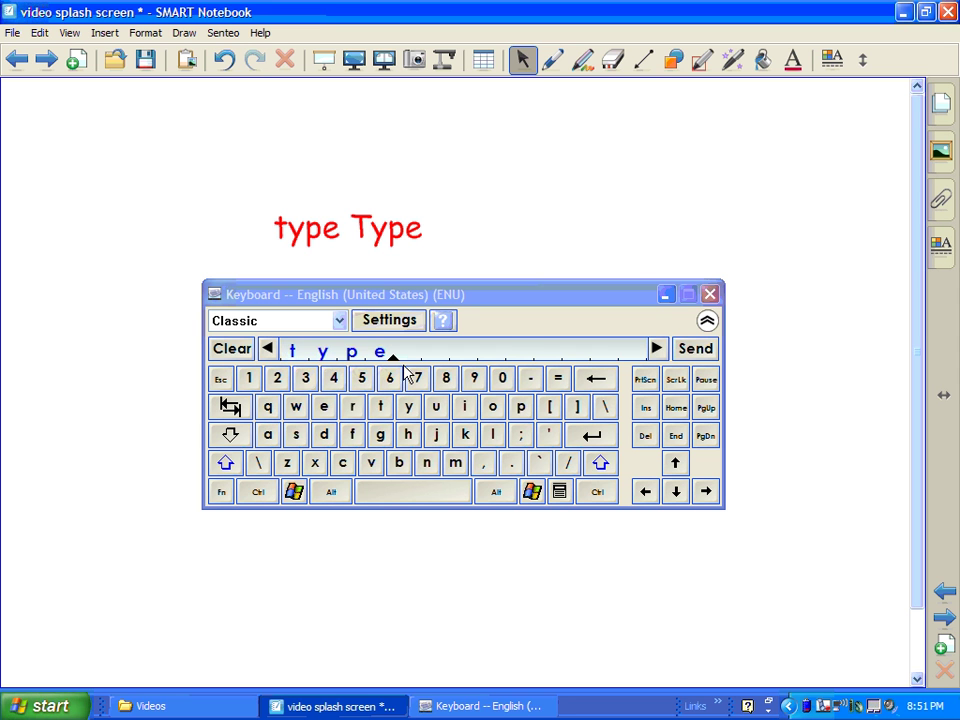
pyautogui.click(696, 350)
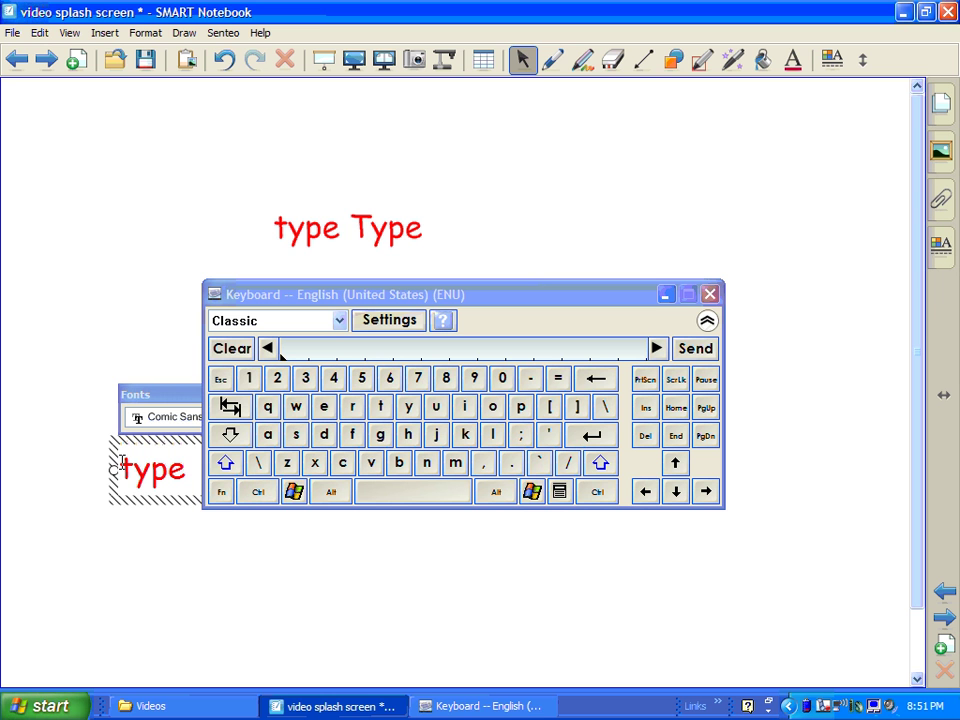
pyautogui.click(178, 555)
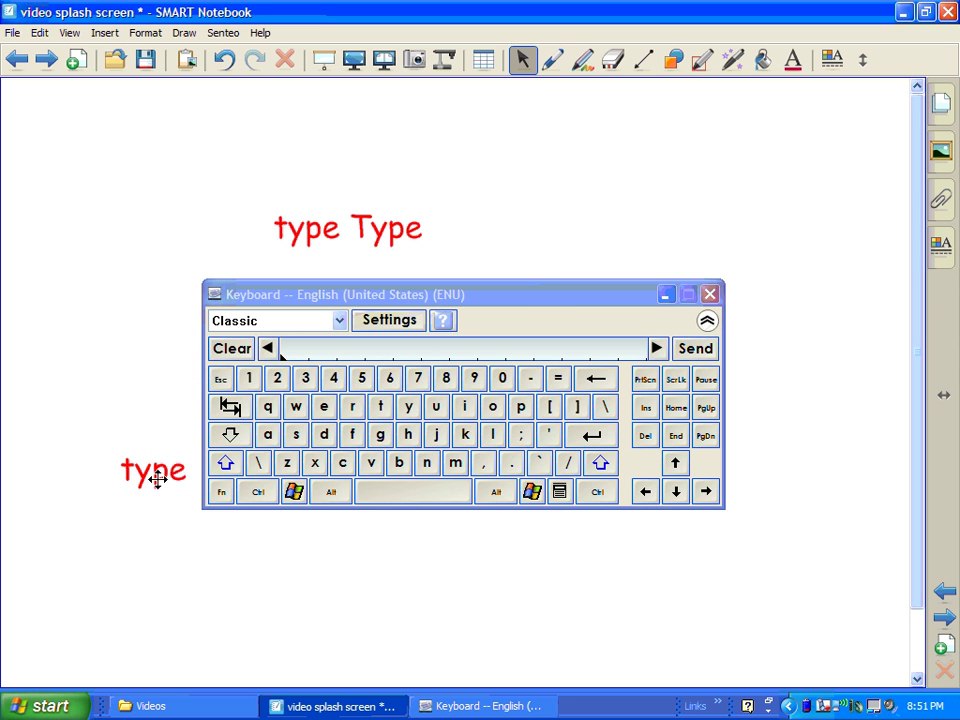
pyautogui.moveTo(157, 479); pyautogui.dragTo(133, 216)
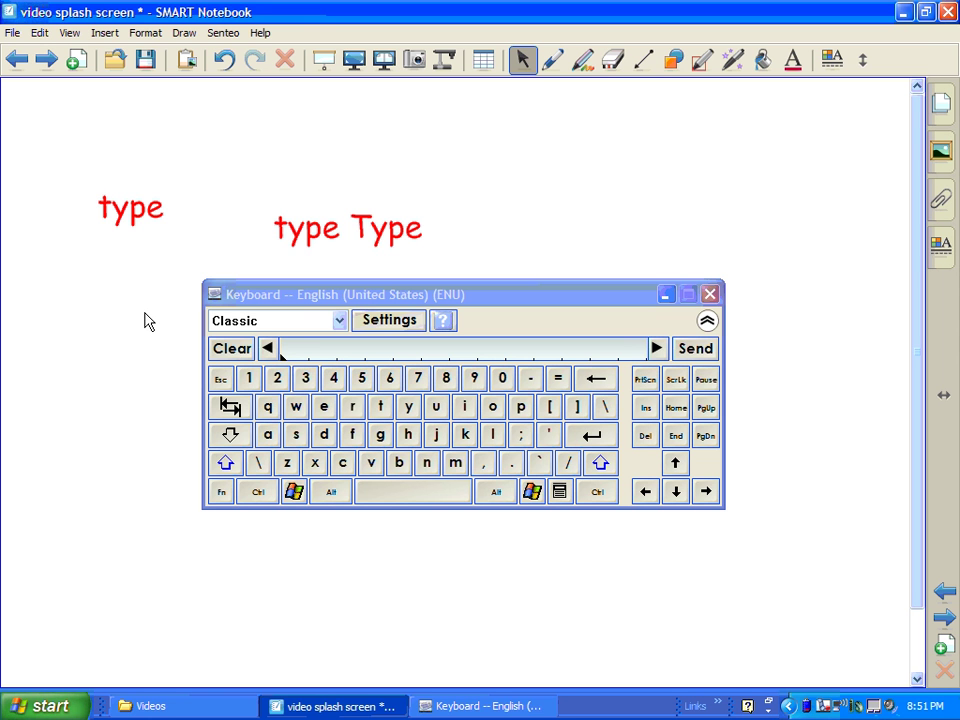
# Switch the keyboard to the Number Pad layout and move it down and left
pyautogui.click(340, 322)
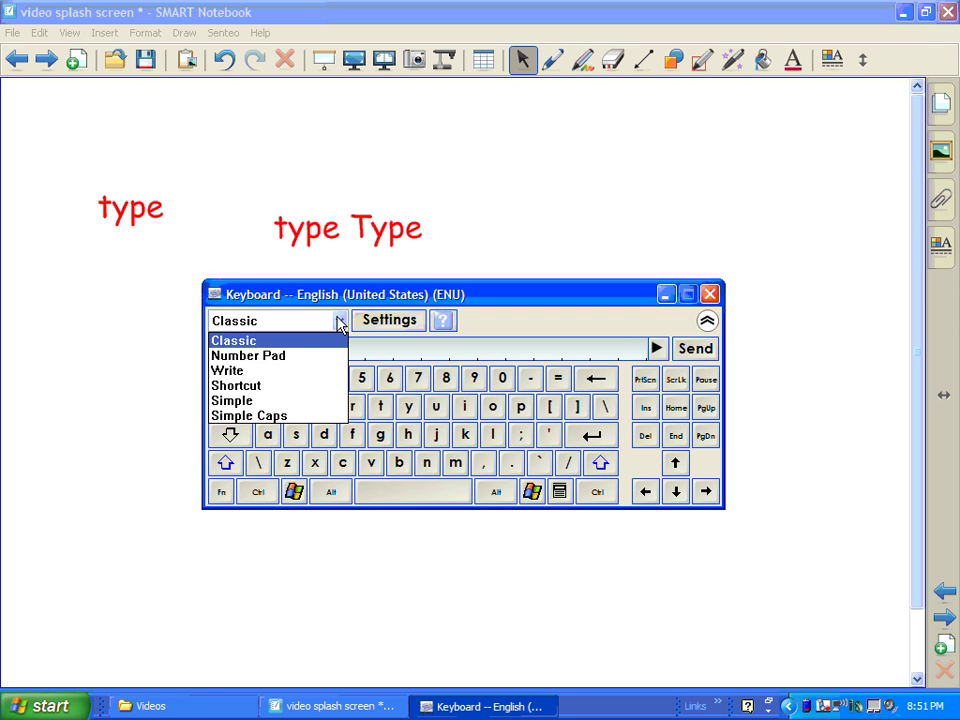
pyautogui.click(303, 357)
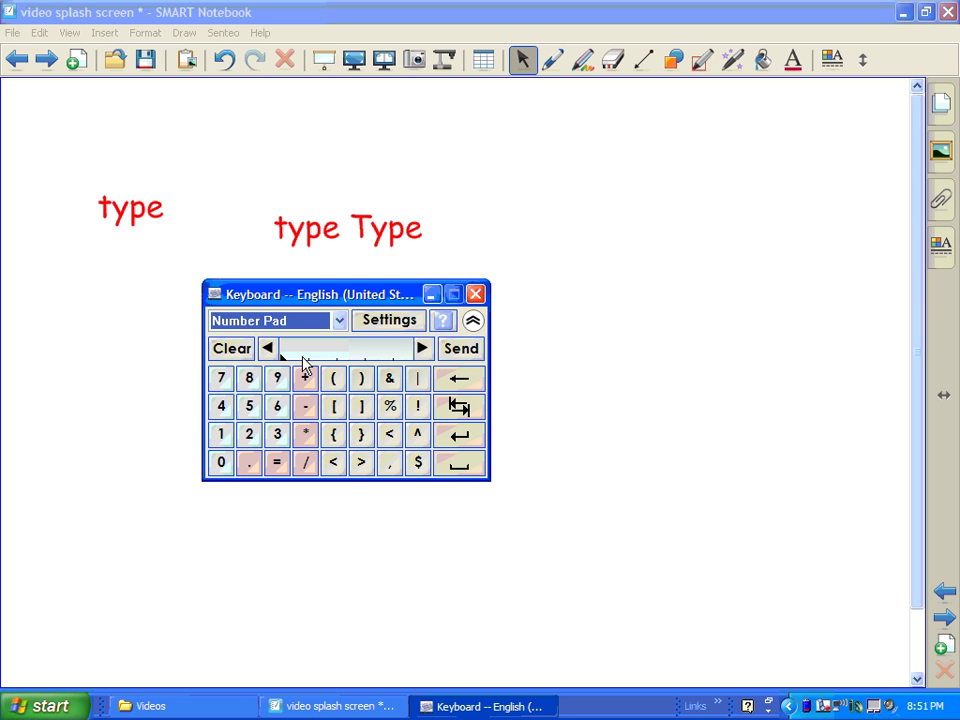
pyautogui.moveTo(332, 299); pyautogui.dragTo(193, 345)
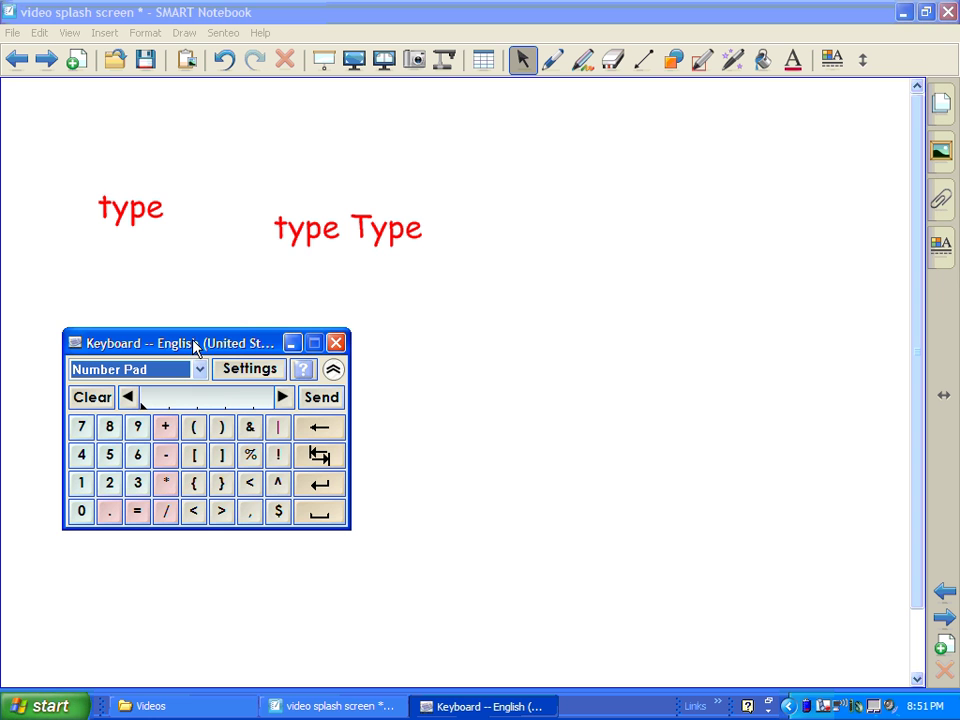
pyautogui.click(334, 371)
pyautogui.click(334, 370)
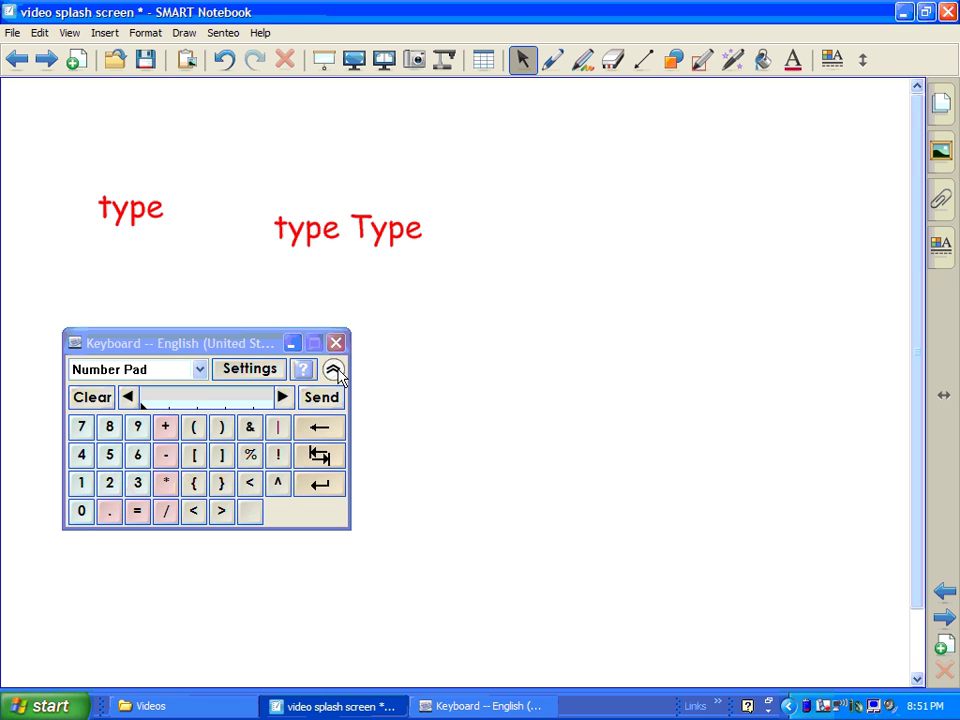
pyautogui.click(334, 370)
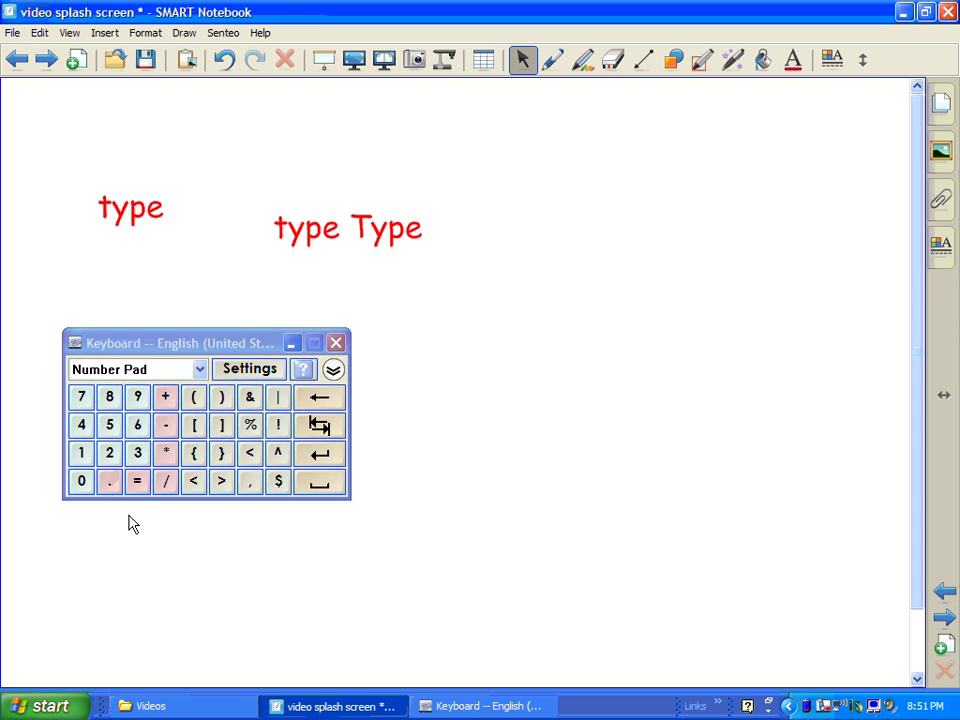
# Enter 123456*56= into a new red text box using the Number Pad
pyautogui.click(108, 458)
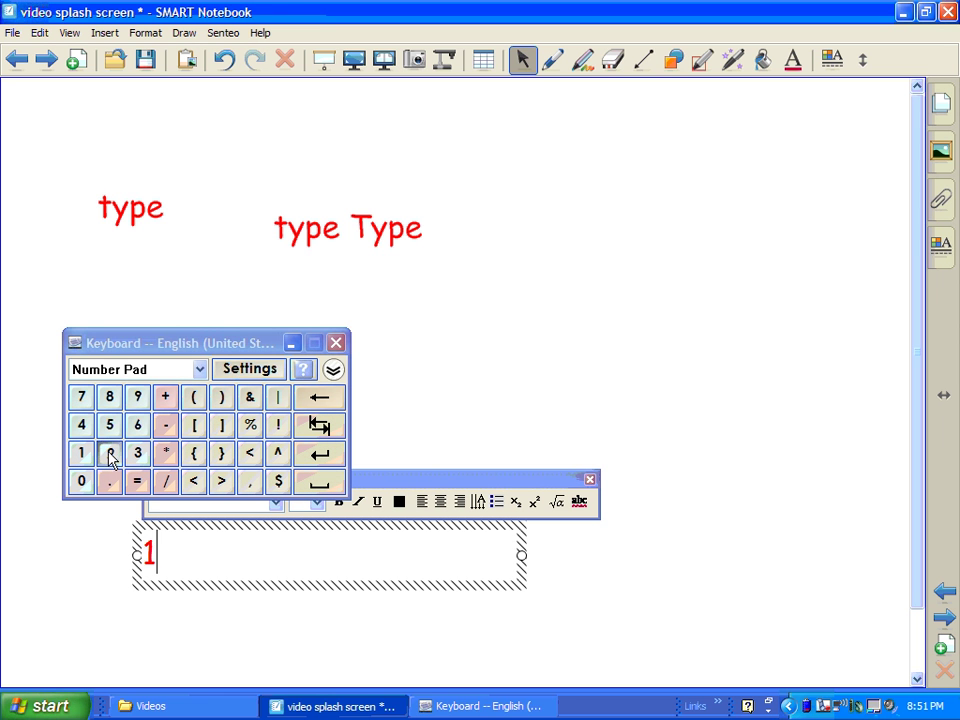
pyautogui.click(109, 454)
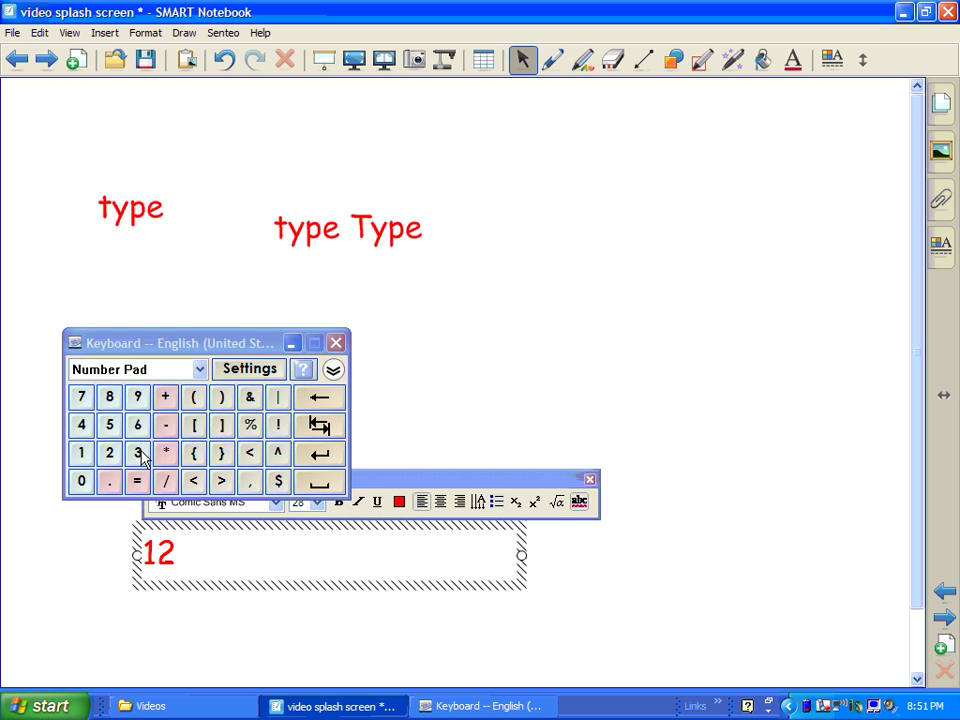
pyautogui.click(137, 452)
pyautogui.click(86, 432)
pyautogui.click(110, 424)
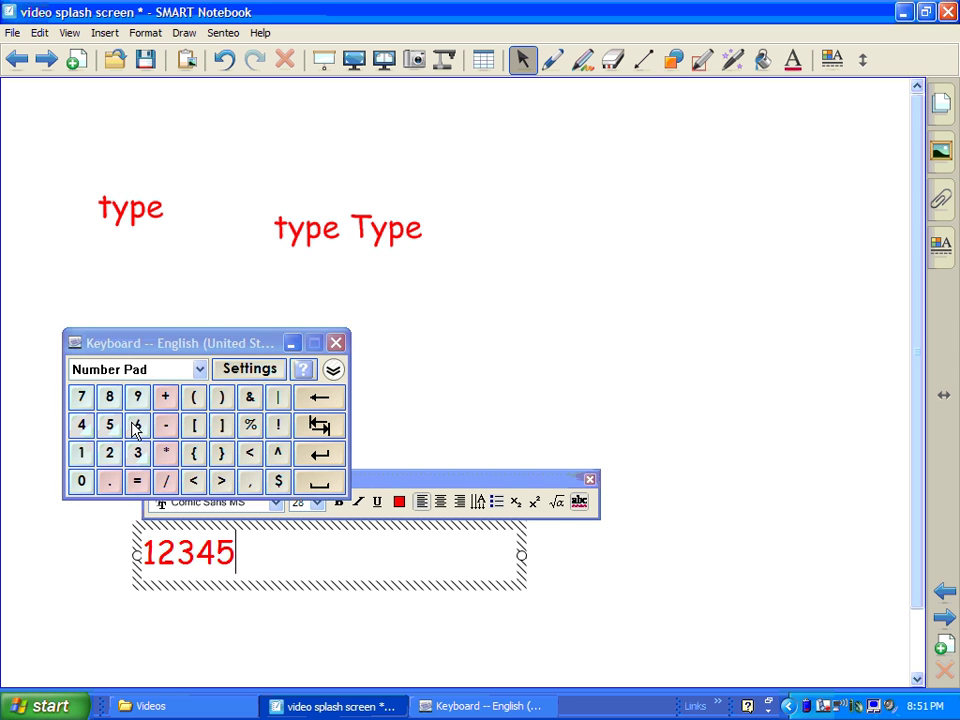
pyautogui.click(137, 424)
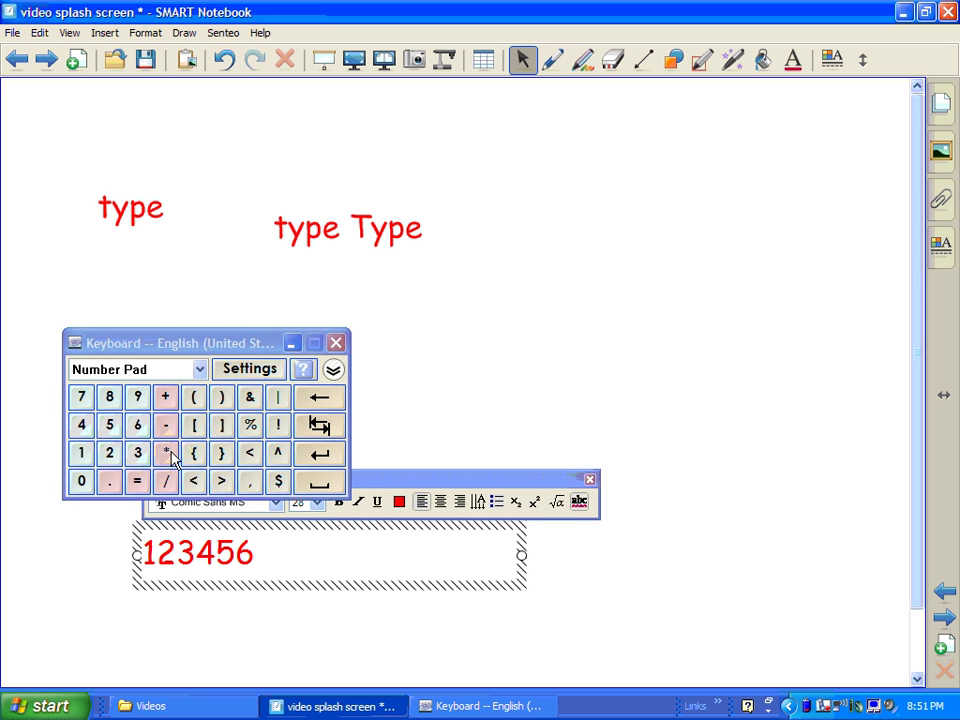
pyautogui.click(164, 455)
pyautogui.write('56')
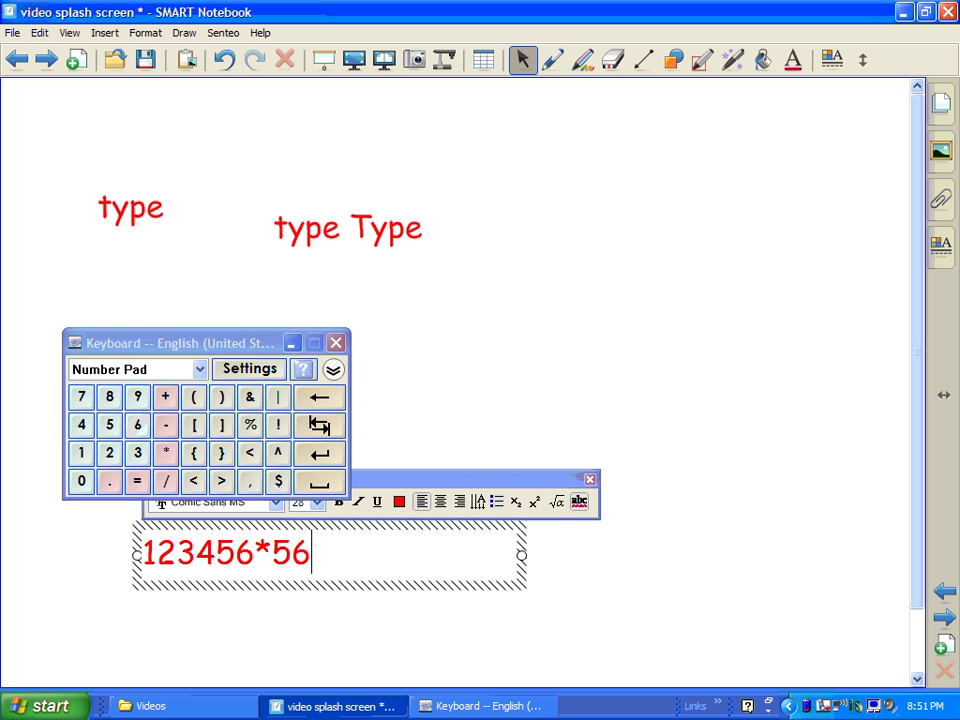
pyautogui.click(139, 481)
# Replace the trailing '=' with 3 so the text reads 123456*563
pyautogui.click(321, 456)
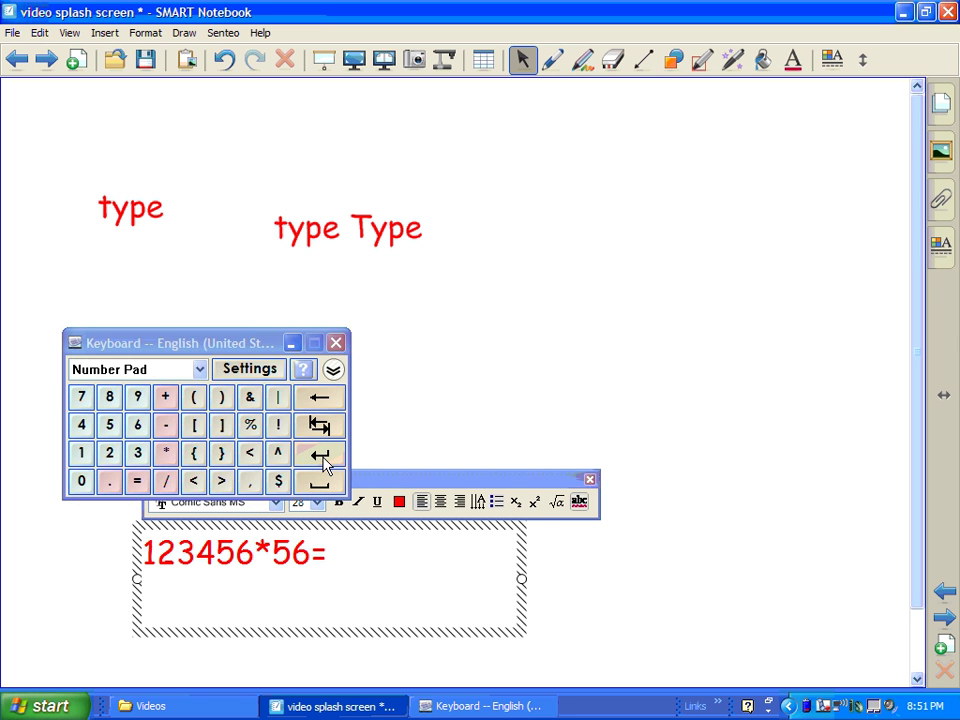
pyautogui.click(326, 402)
pyautogui.click(138, 455)
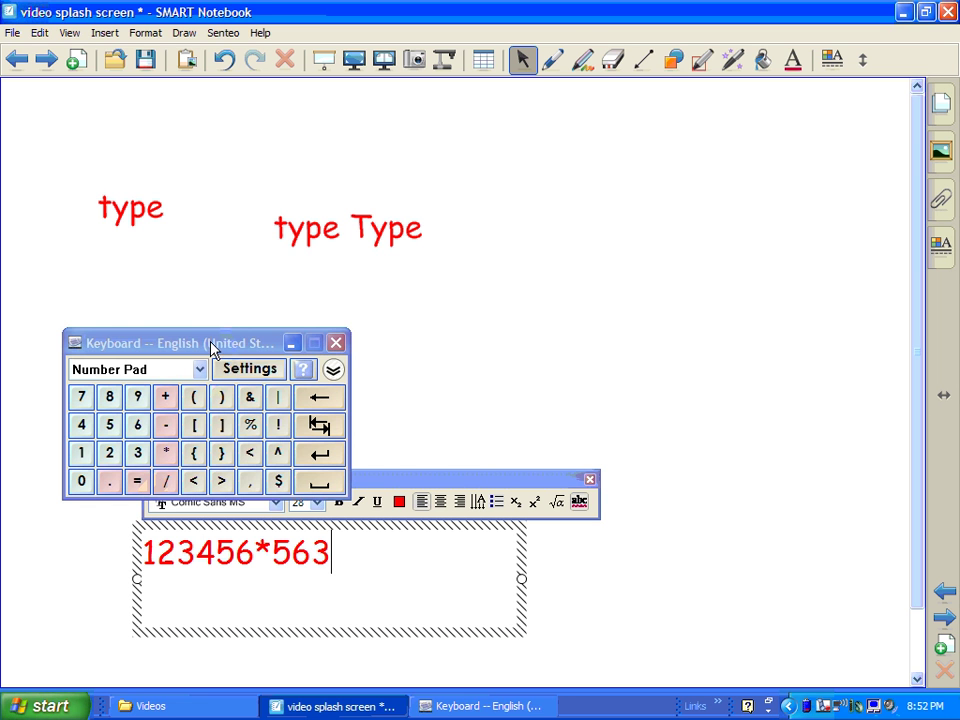
pyautogui.moveTo(214, 350); pyautogui.dragTo(274, 308)
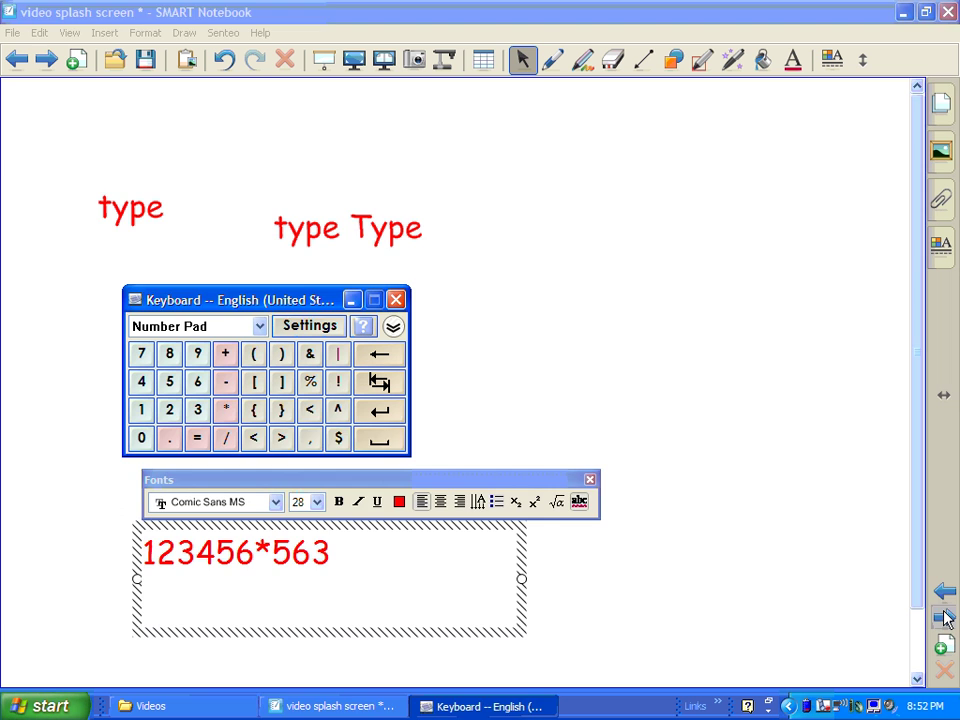
# Go to the blank next page and switch the keyboard to the Write handwriting layout
pyautogui.click(705, 495)
pyautogui.press('pagedown')
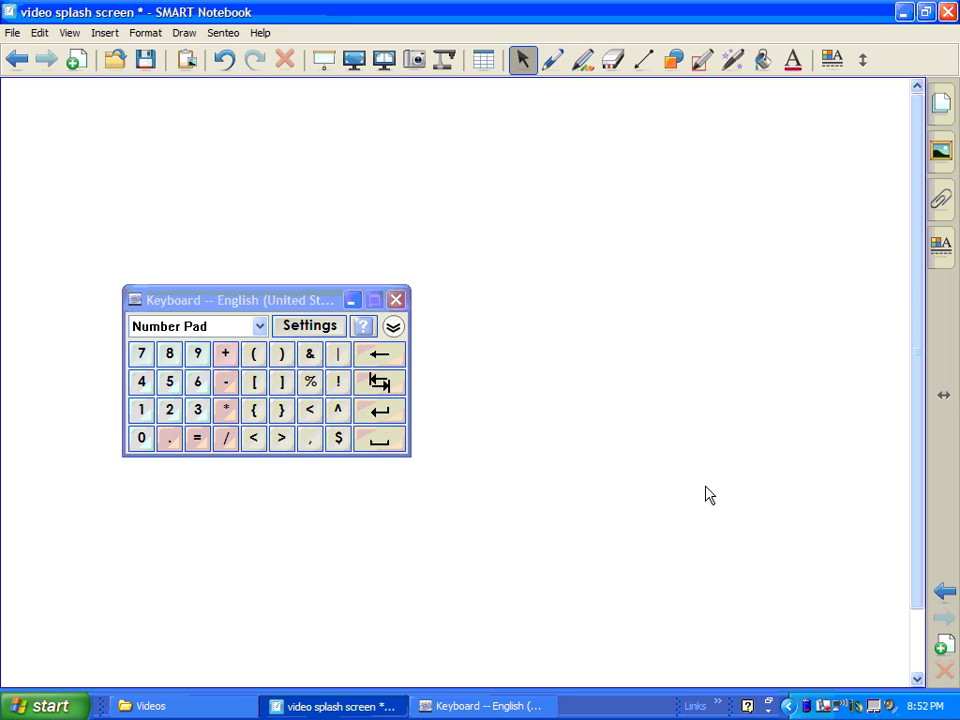
pyautogui.click(259, 327)
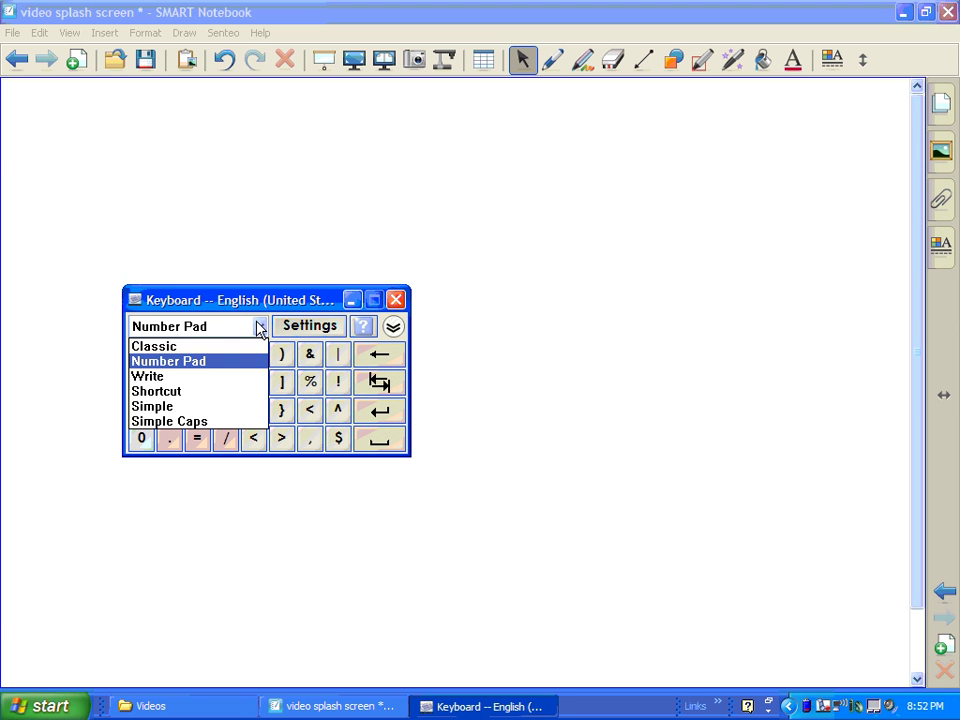
pyautogui.click(239, 379)
pyautogui.moveTo(313, 300); pyautogui.dragTo(297, 260)
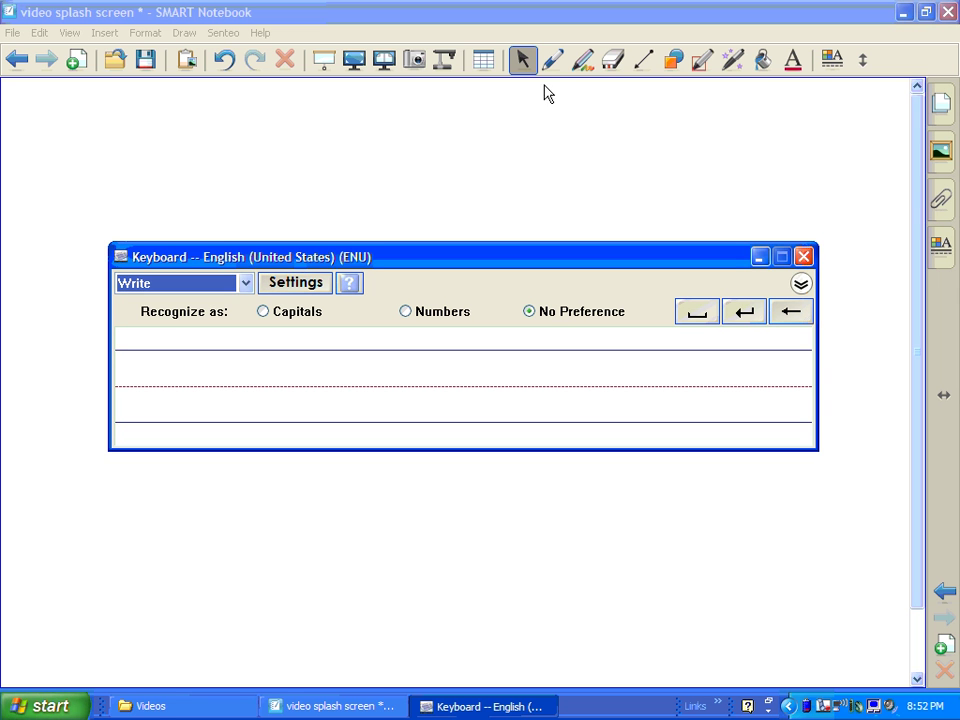
# Handwrite 'hi' with the pen and drag the resulting red text toward the upper left
pyautogui.click(552, 60)
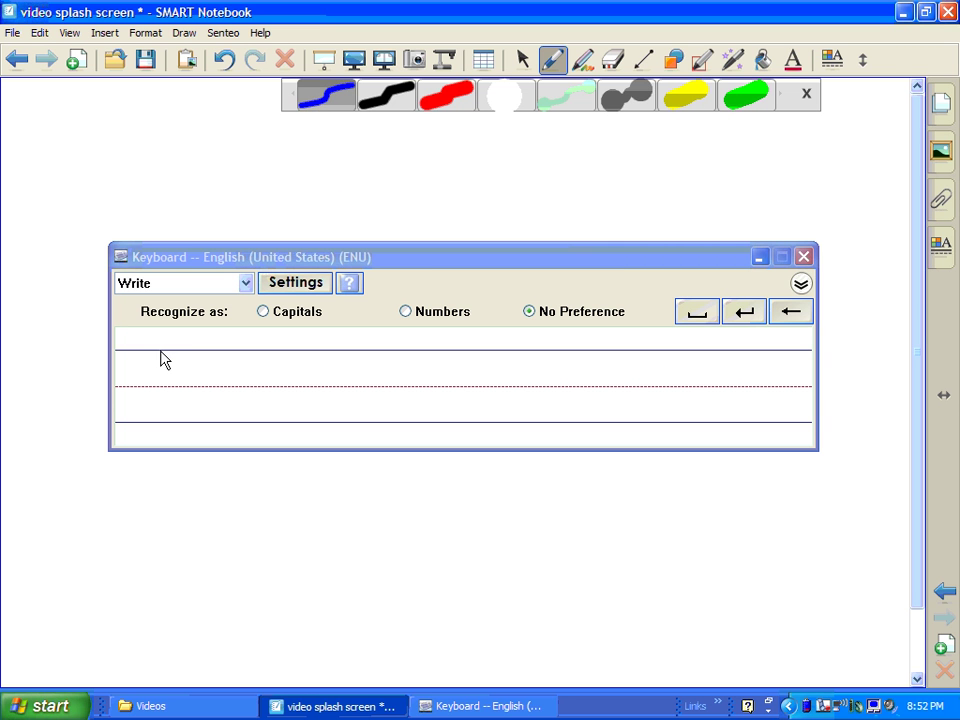
pyautogui.moveTo(161, 352)
pyautogui.mouseDown()
pyautogui.moveTo(171, 414)
pyautogui.moveTo(171, 397)
pyautogui.moveTo(197, 386)
pyautogui.moveTo(198, 414)
pyautogui.moveTo(214, 410)
pyautogui.mouseUp()
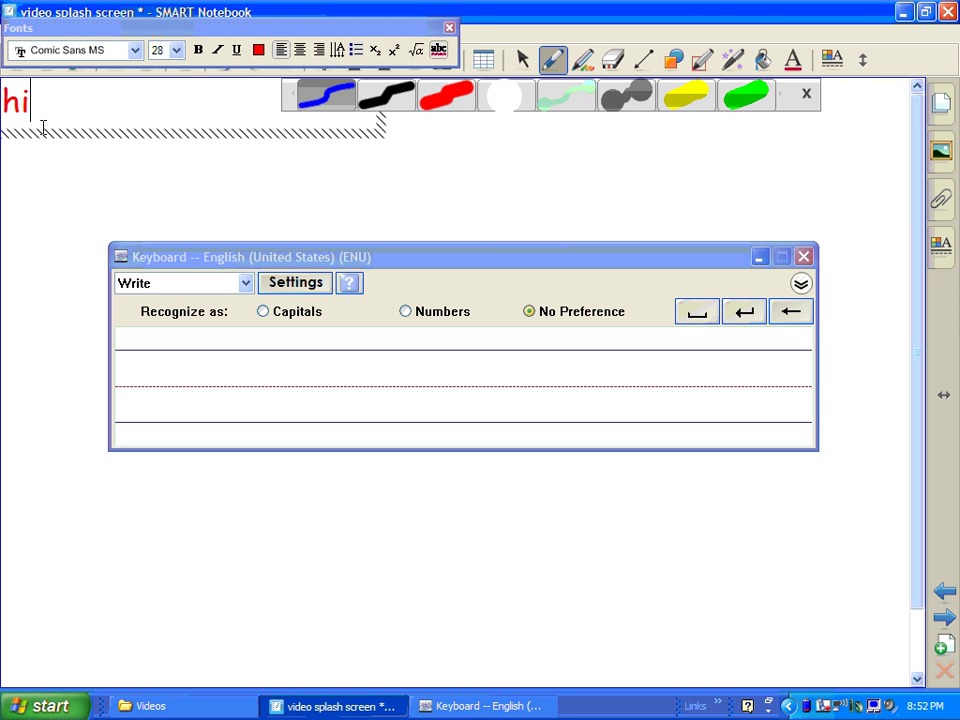
pyautogui.click(96, 186)
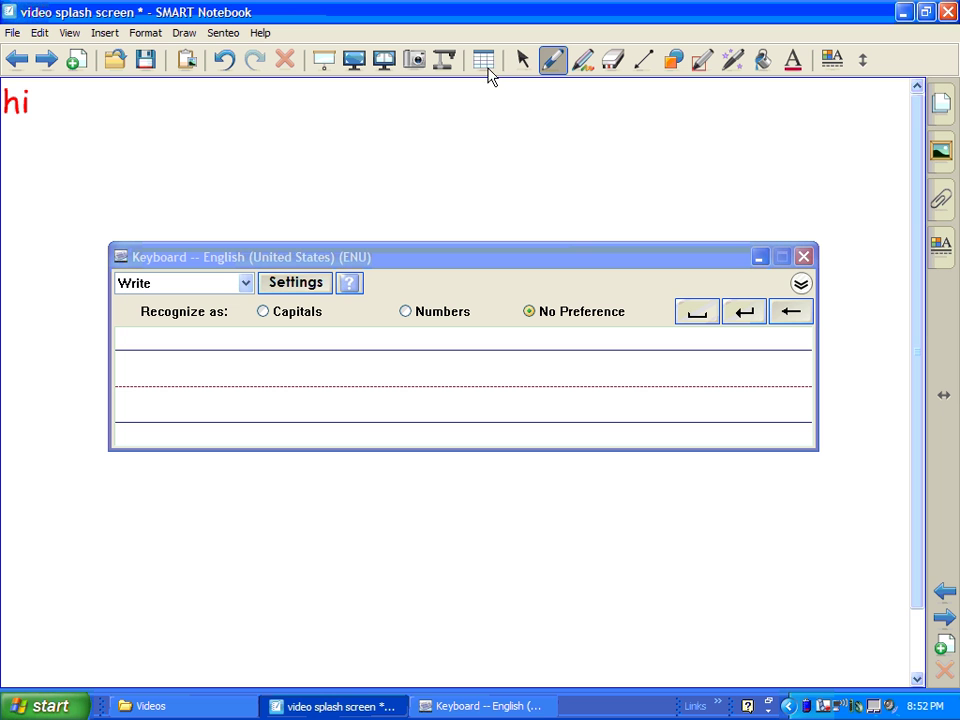
pyautogui.click(524, 60)
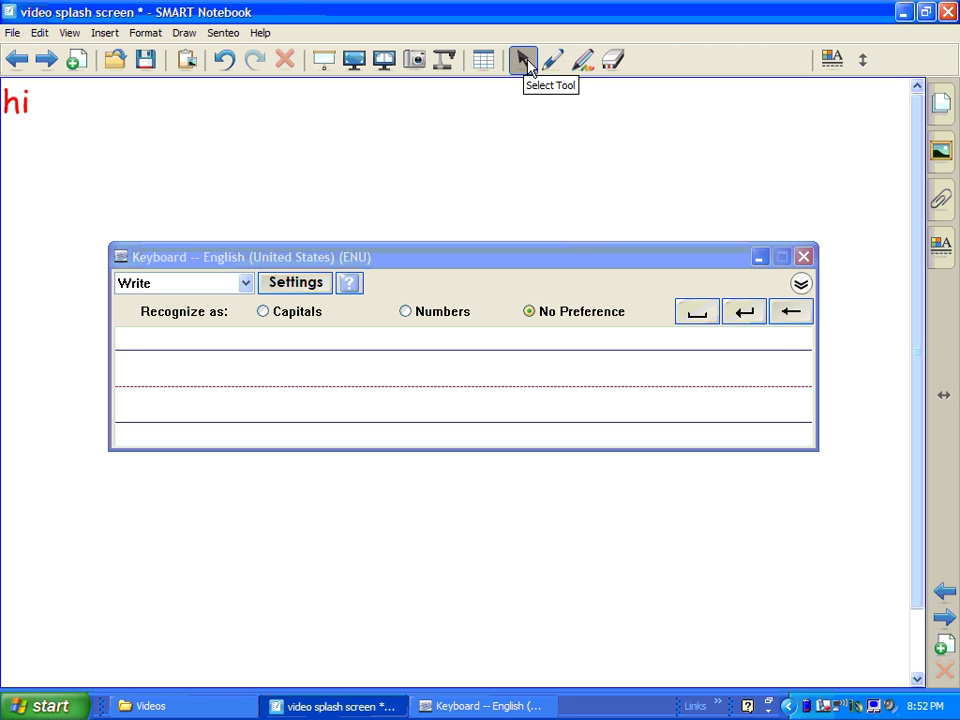
pyautogui.moveTo(19, 106); pyautogui.dragTo(199, 178)
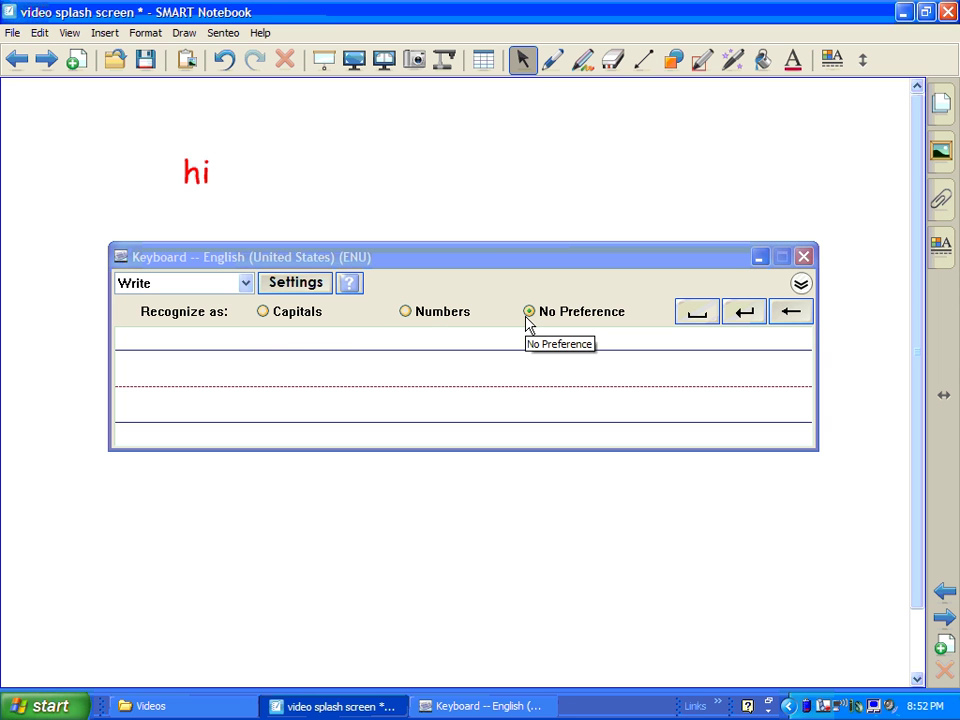
# Change the keyboard layout to Simple, then to Simple Caps
pyautogui.click(246, 283)
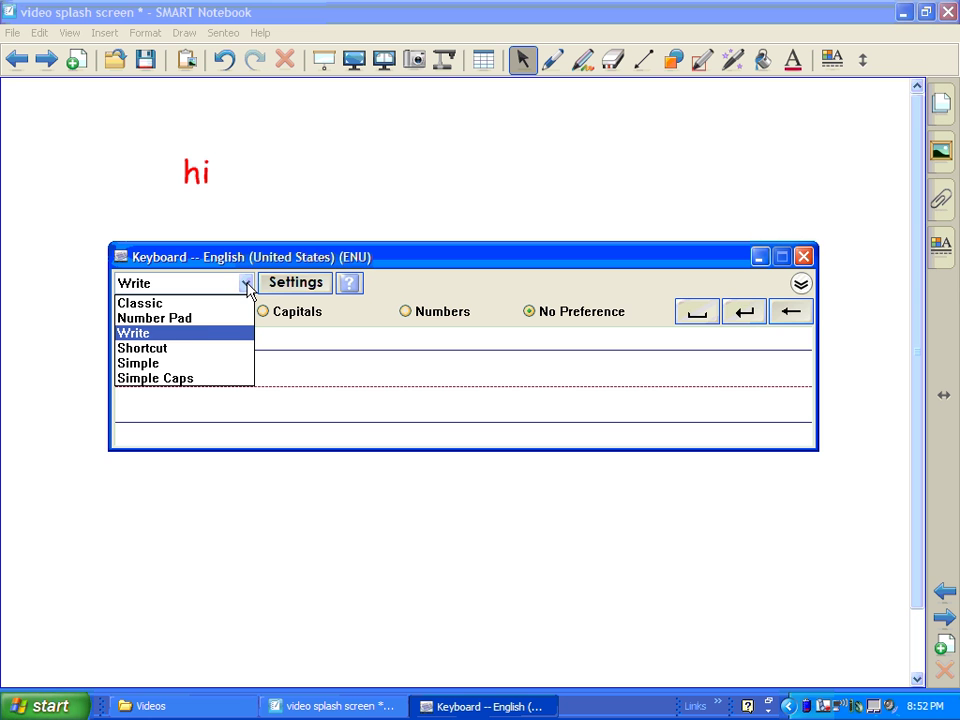
pyautogui.click(216, 369)
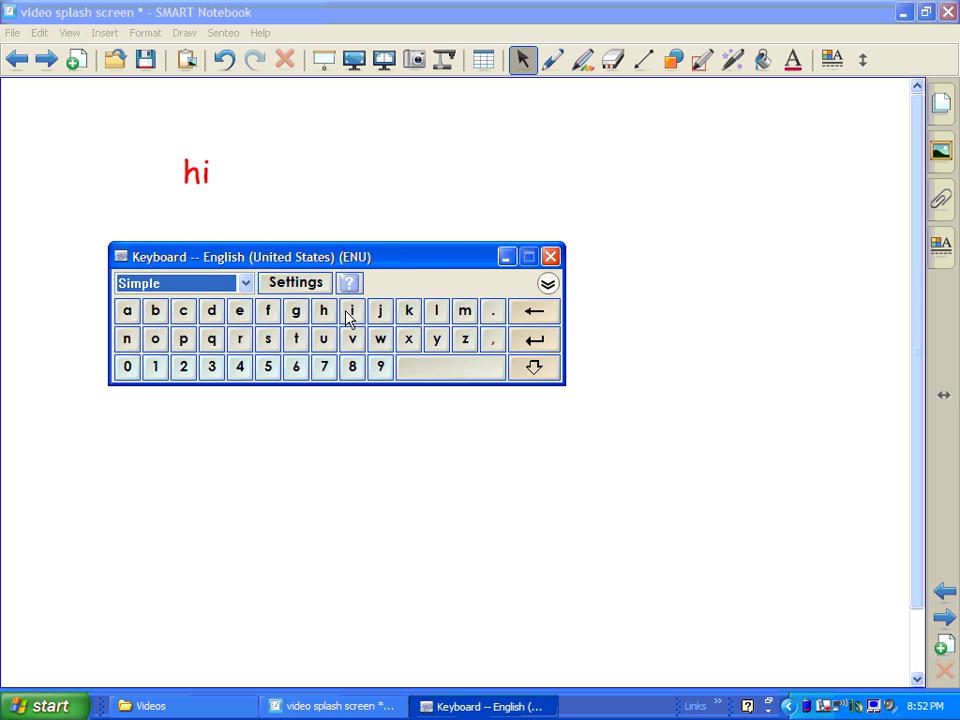
pyautogui.click(245, 283)
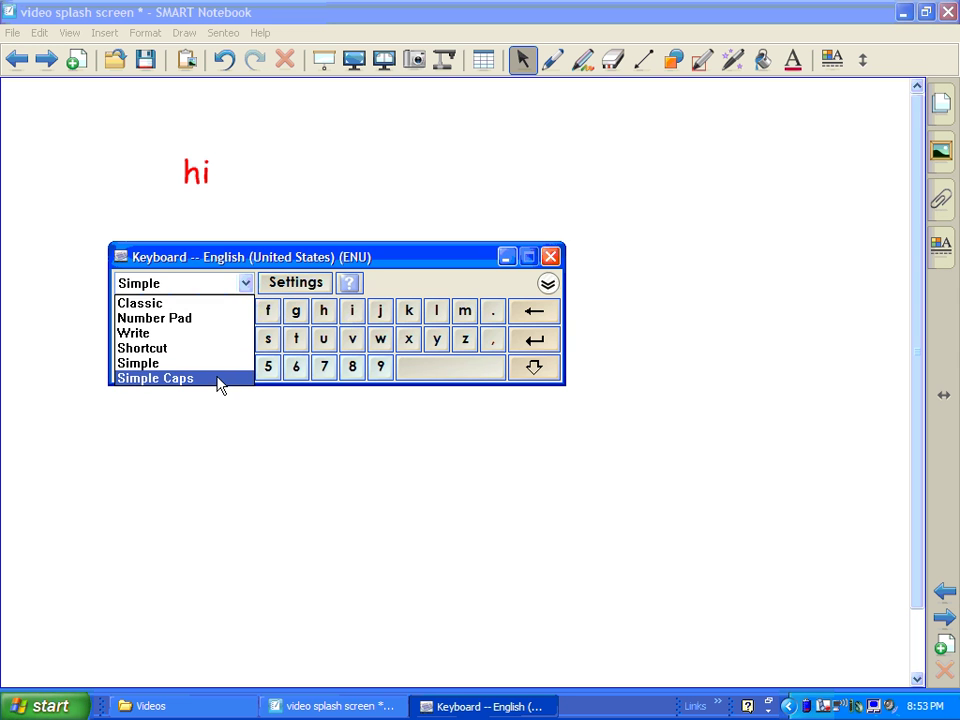
pyautogui.click(219, 379)
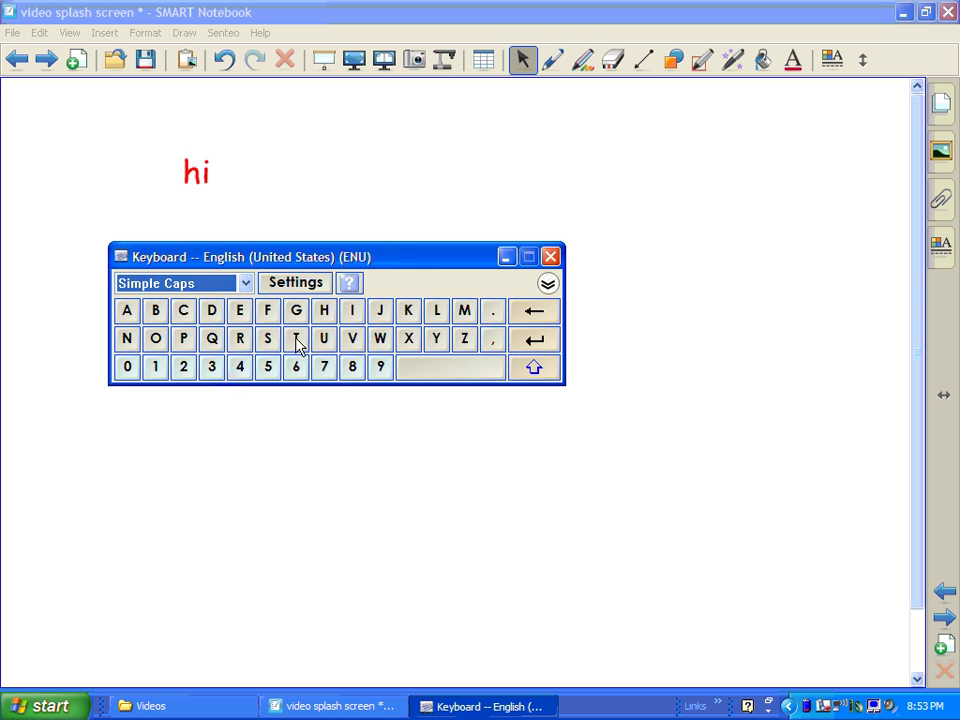
# Turn on Speech in the Keyboard Settings
pyautogui.click(309, 286)
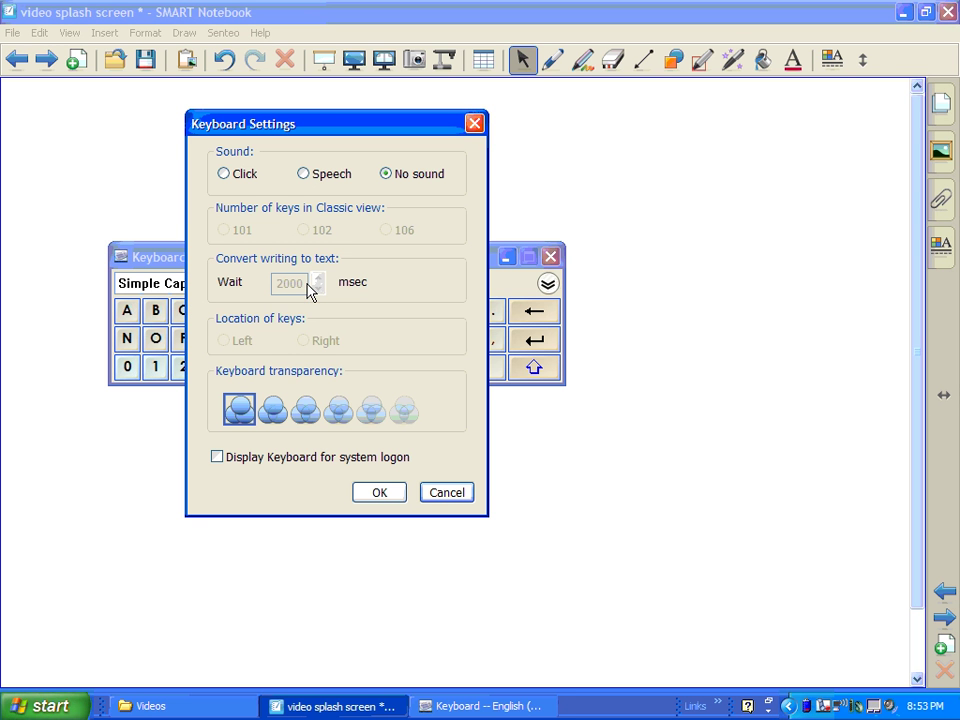
pyautogui.click(304, 175)
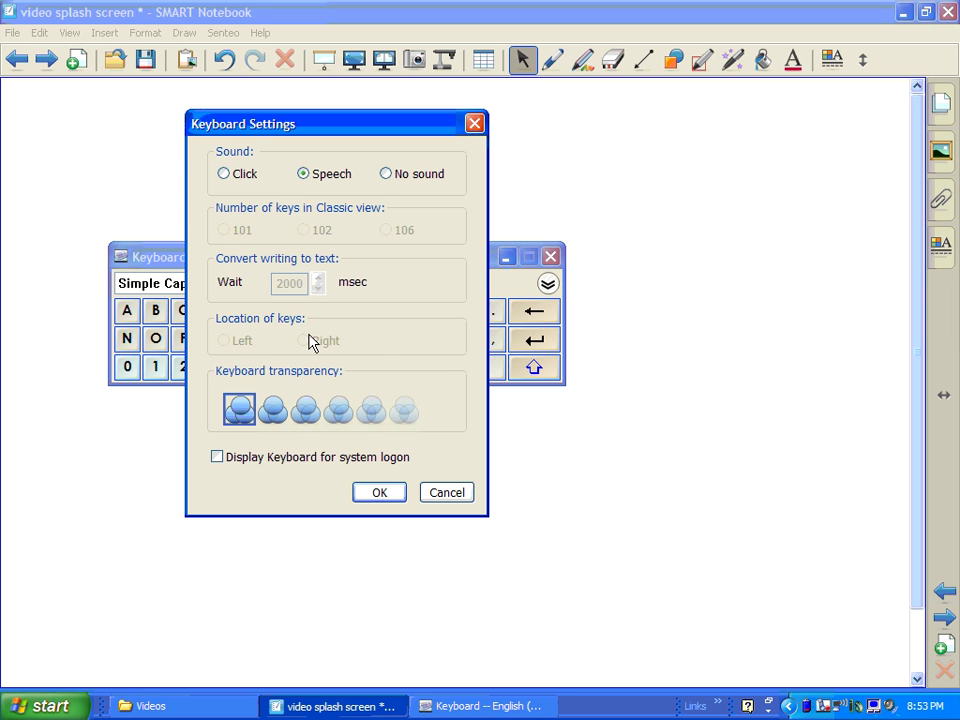
pyautogui.click(378, 492)
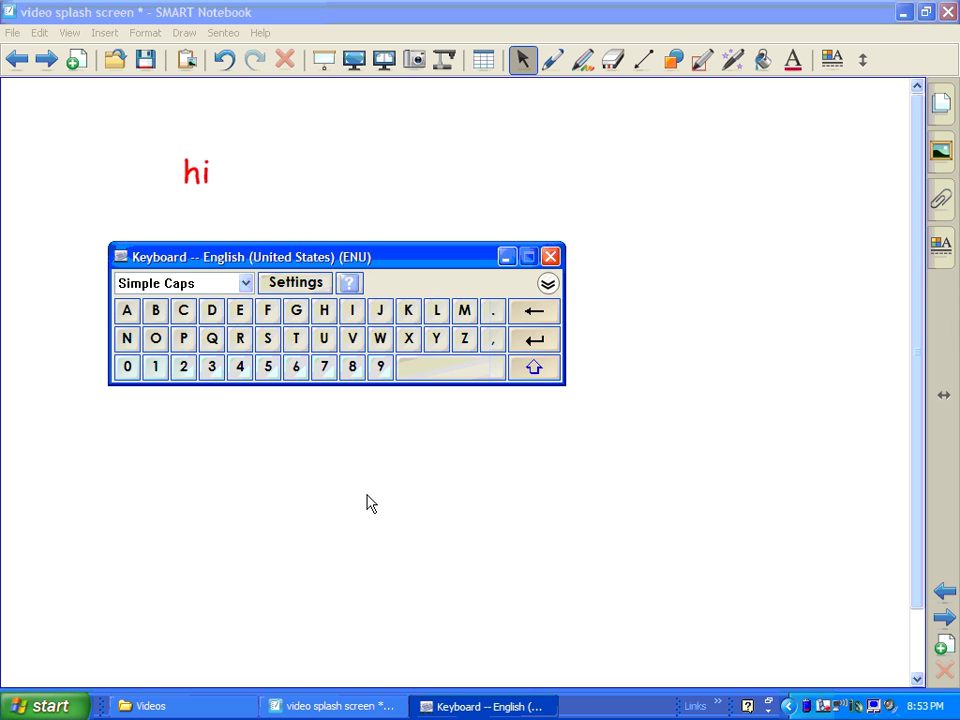
# Type ABCDEF on the page with the Simple Caps keyboard
pyautogui.click(125, 312)
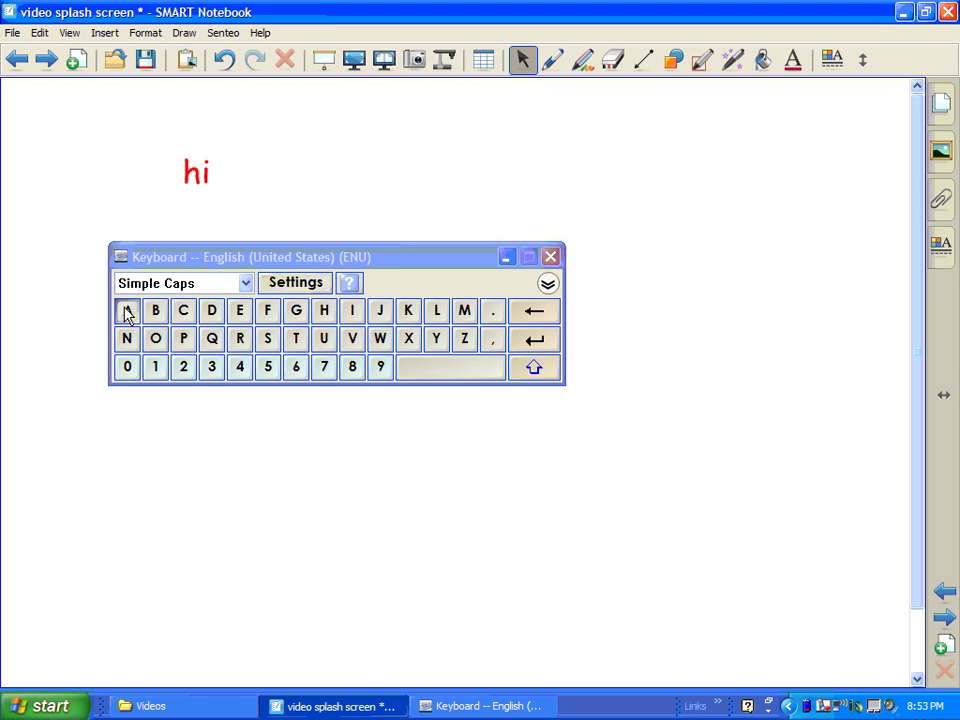
pyautogui.click(155, 312)
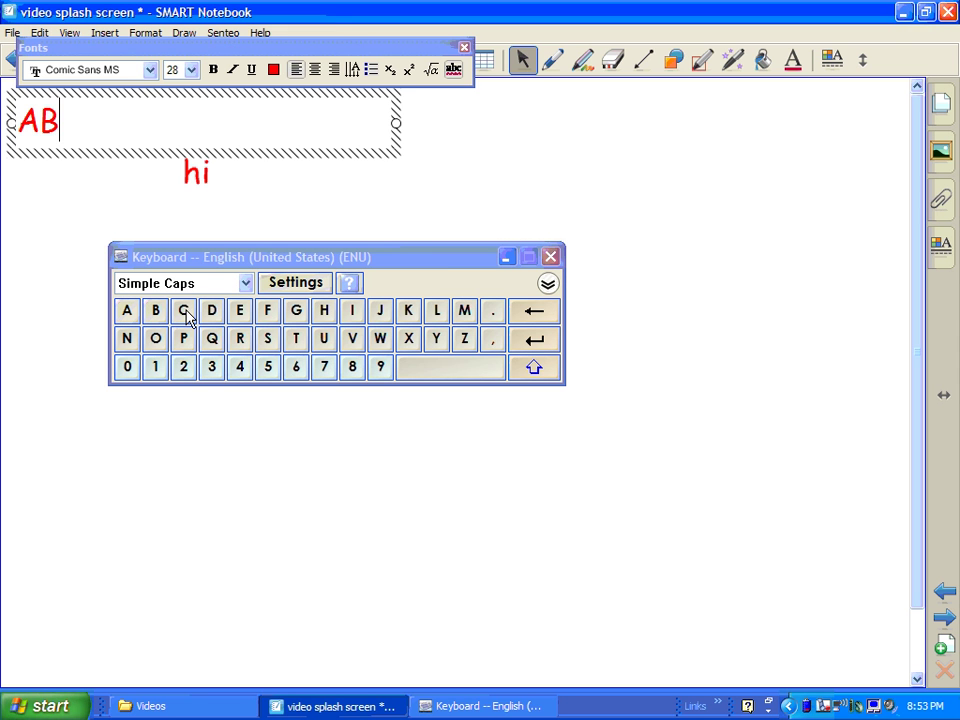
pyautogui.click(190, 316)
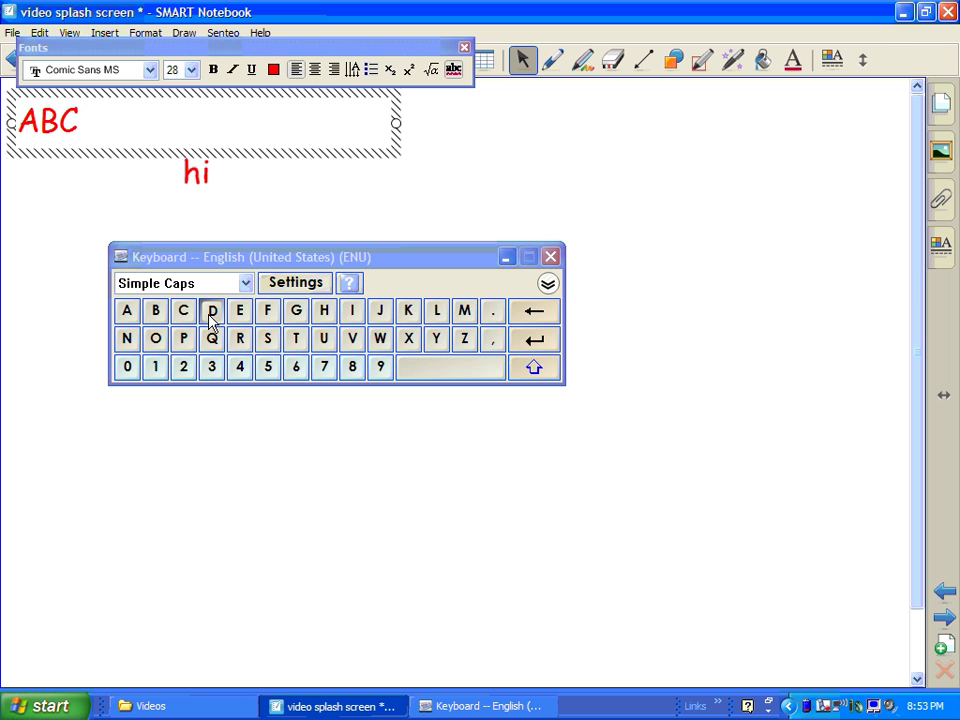
pyautogui.click(211, 316)
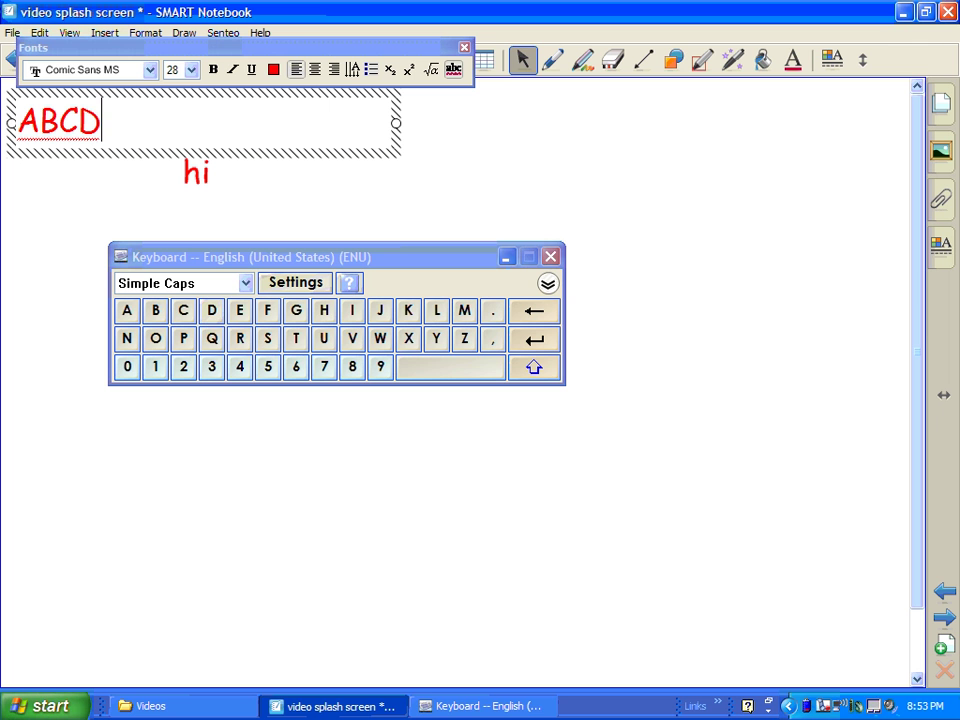
pyautogui.click(242, 316)
pyautogui.click(266, 315)
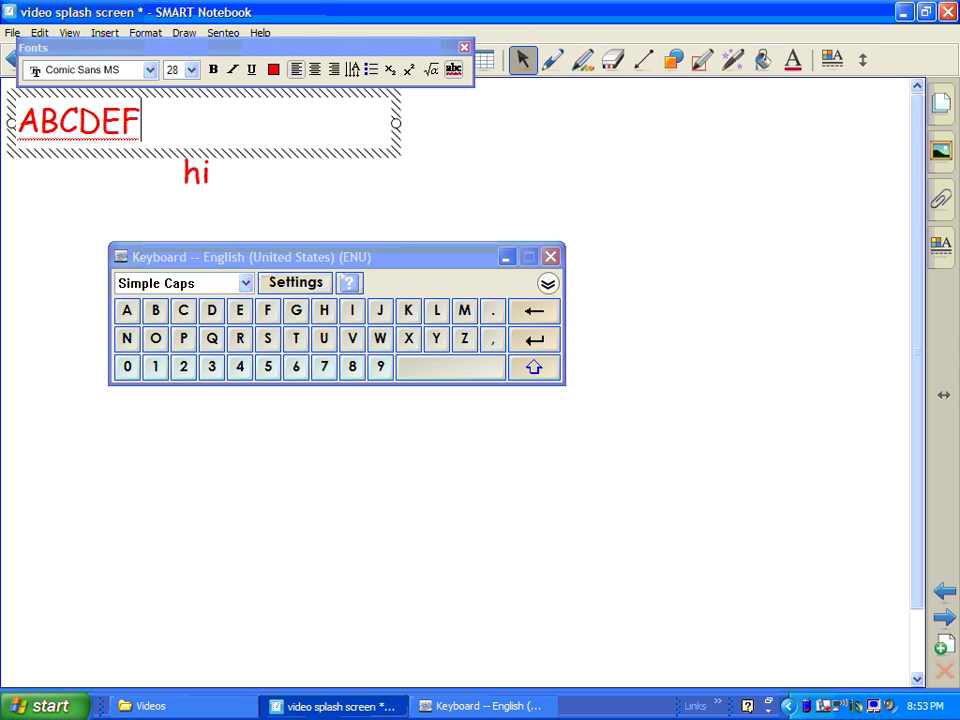
# Set the keyboard transparency to the fourth level in Keyboard Settings
pyautogui.click(309, 286)
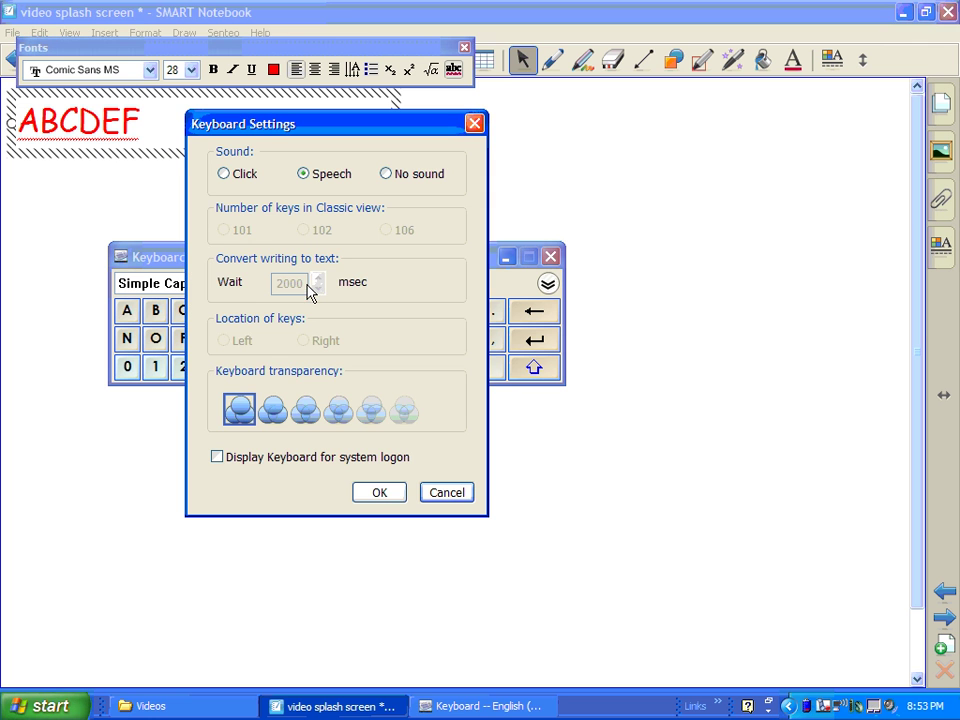
pyautogui.click(313, 417)
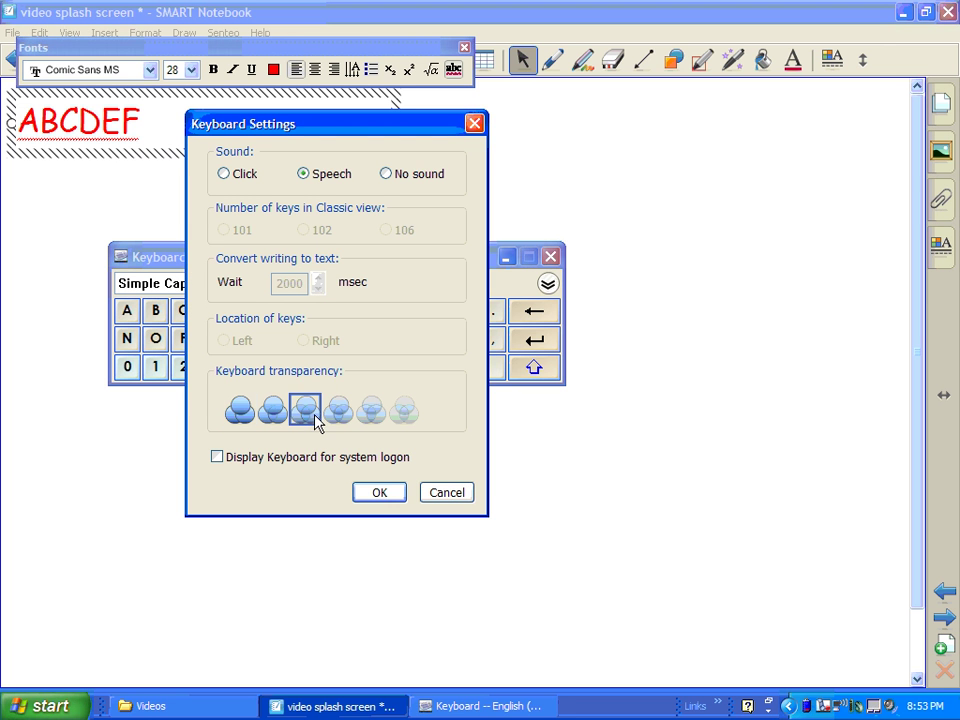
pyautogui.click(340, 415)
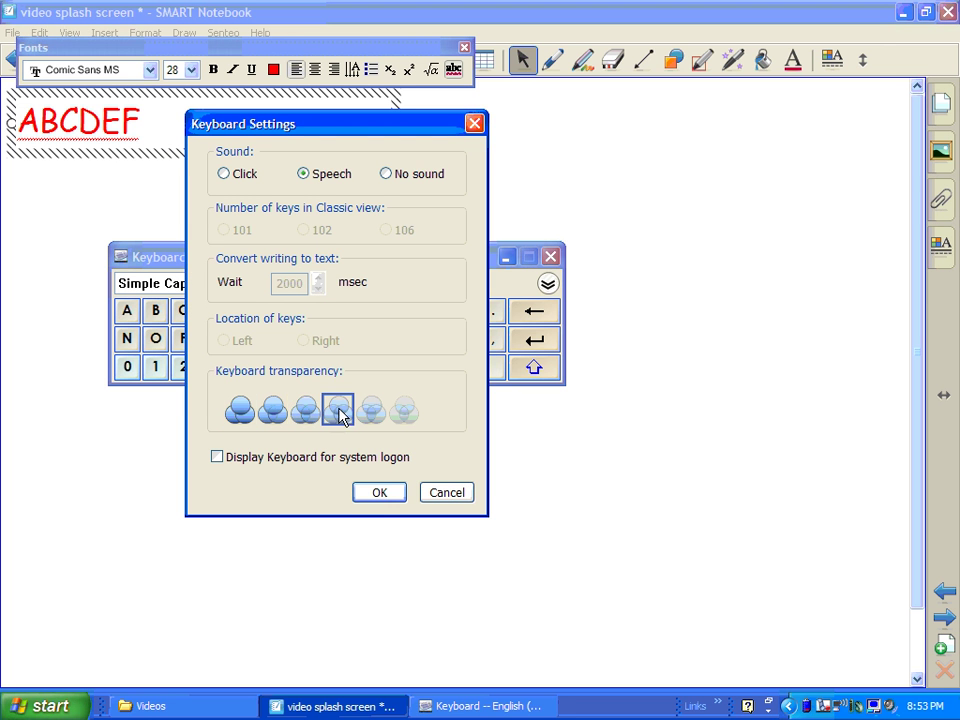
pyautogui.click(376, 496)
# Deselect the ABCDEF text and move the keyboard to the top right of the page
pyautogui.click(390, 472)
pyautogui.moveTo(384, 262); pyautogui.dragTo(679, 118)
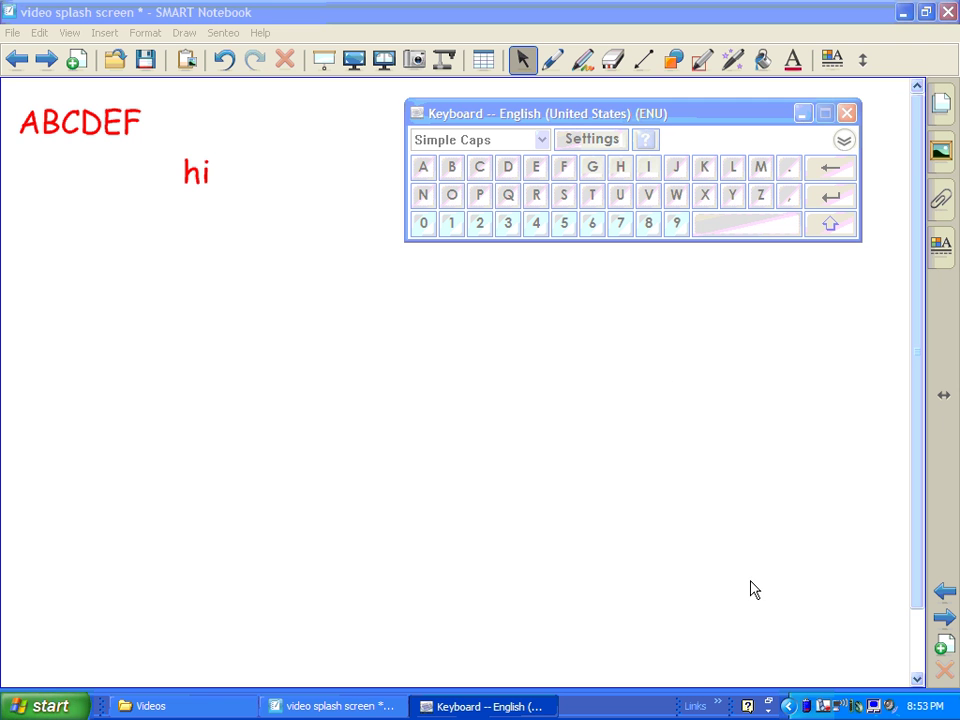
pyautogui.rightClick(822, 706)
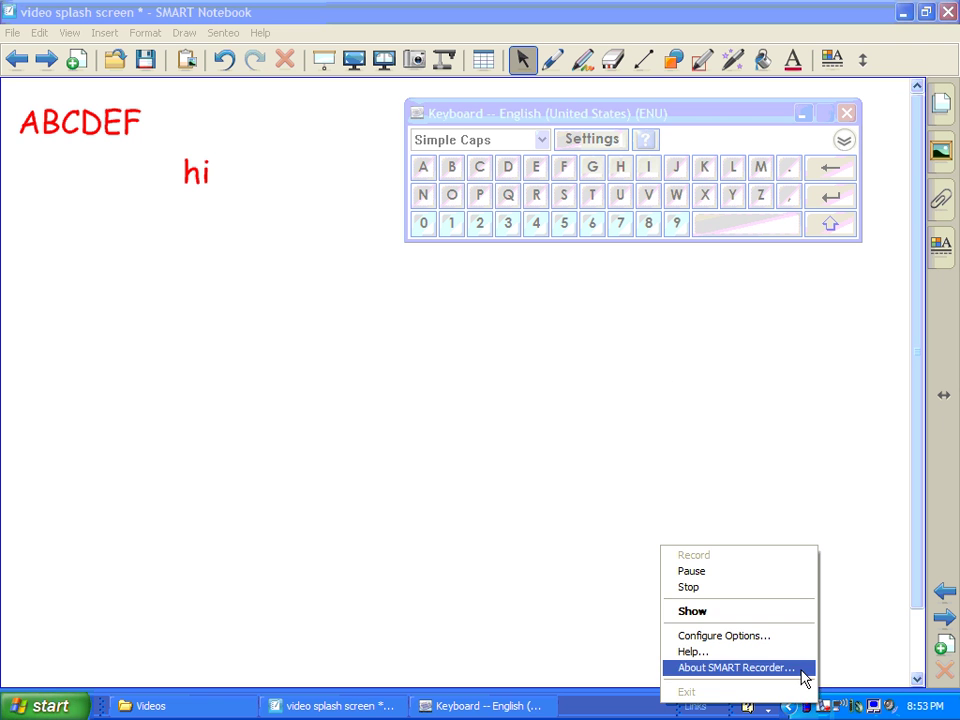